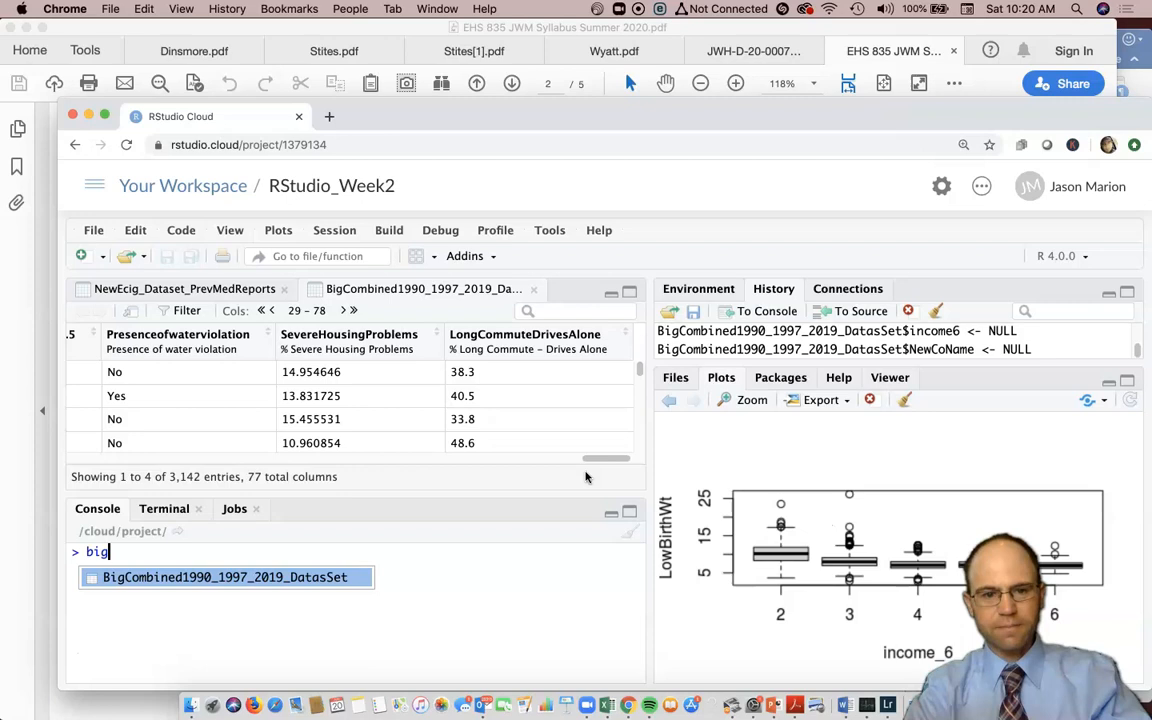
- Run BigCombined1990_1997_2019_DatasSet$Inc6 <- income_6 in the Console to create the Inc6 column
{"action": "key", "text": "Tab"}
{"action": "type", "text": "$"}
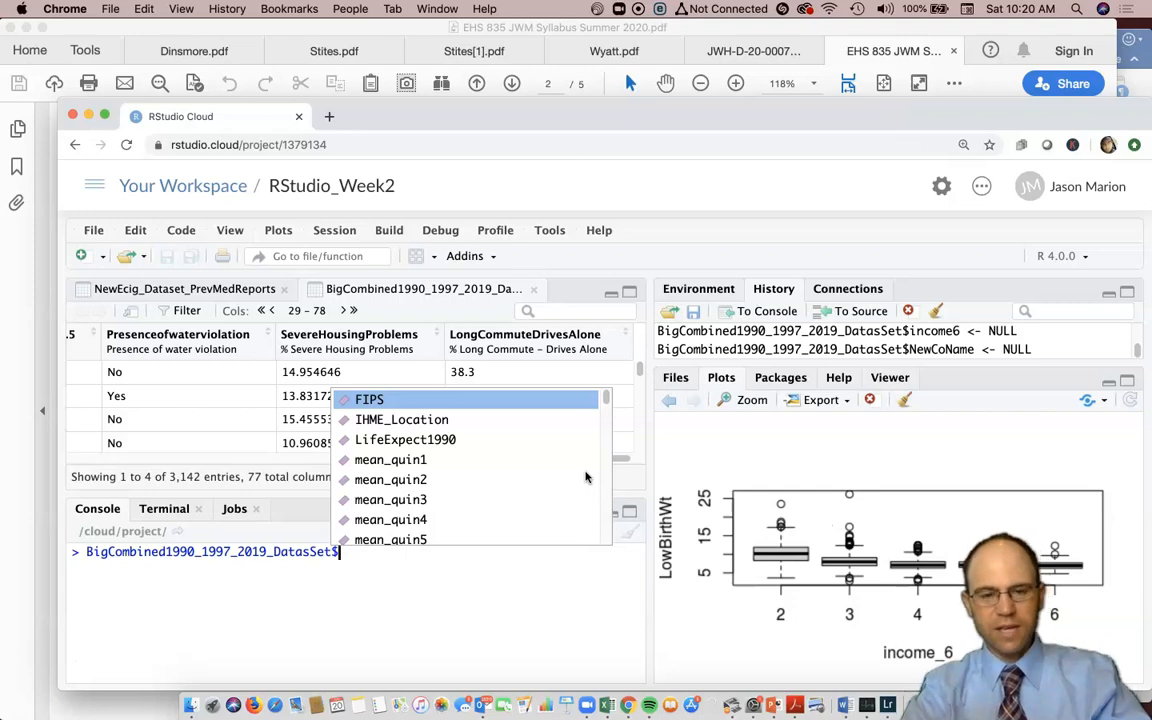
{"action": "type", "text": "Ic"}
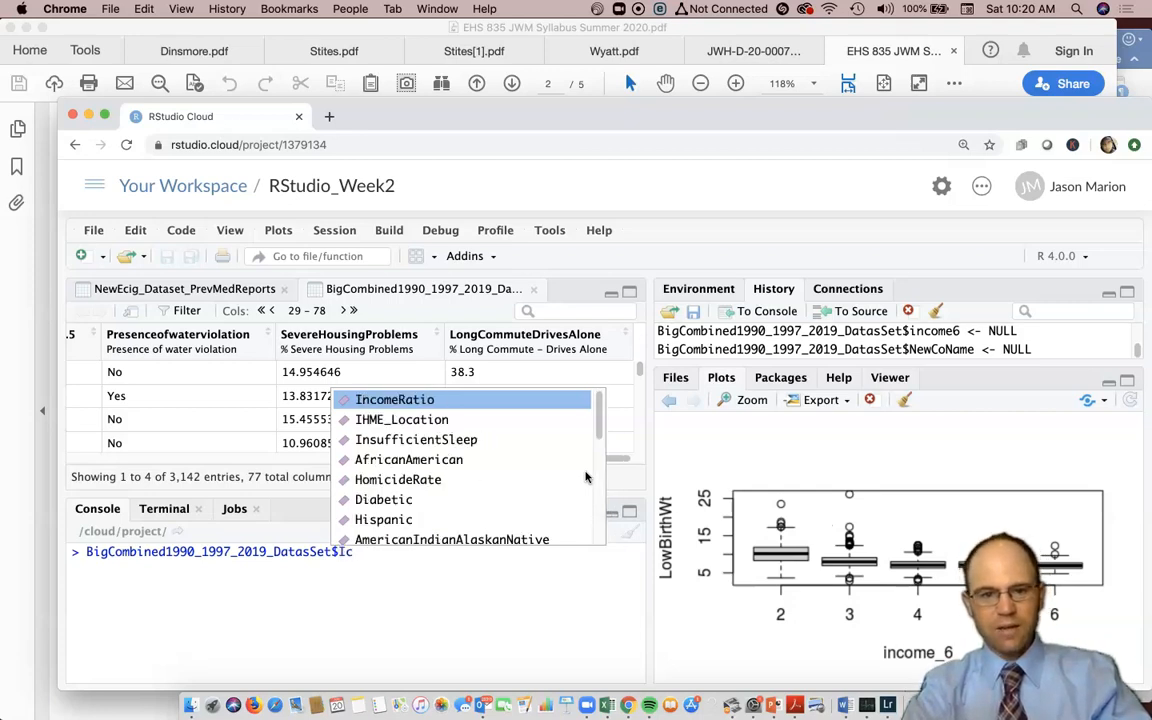
{"action": "key", "text": "BackSpace"}
{"action": "type", "text": "nc"}
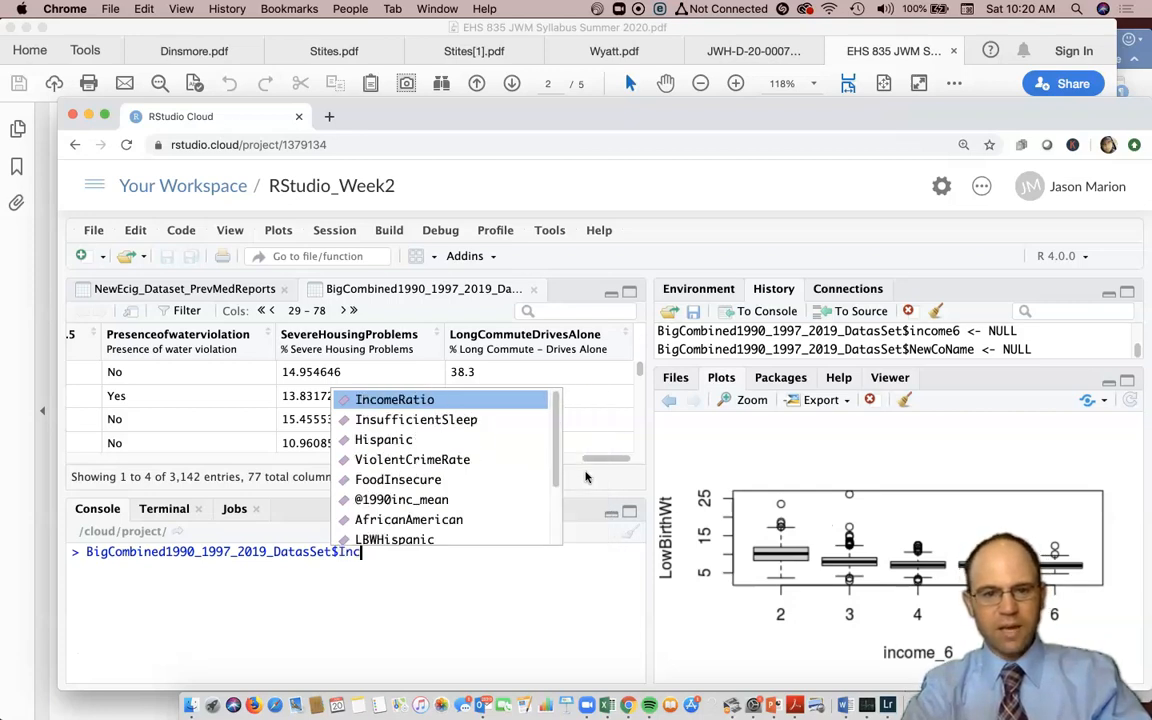
{"action": "type", "text": "6 <-"}
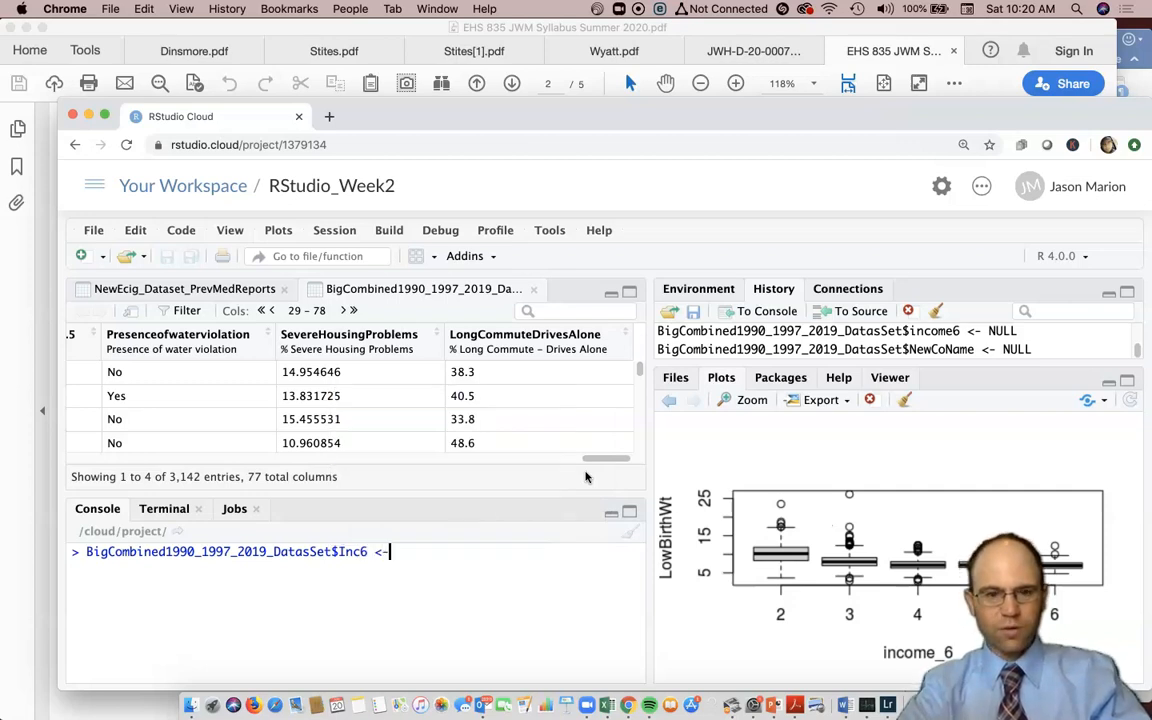
{"action": "type", "text": " income"}
{"action": "key", "text": "Tab"}
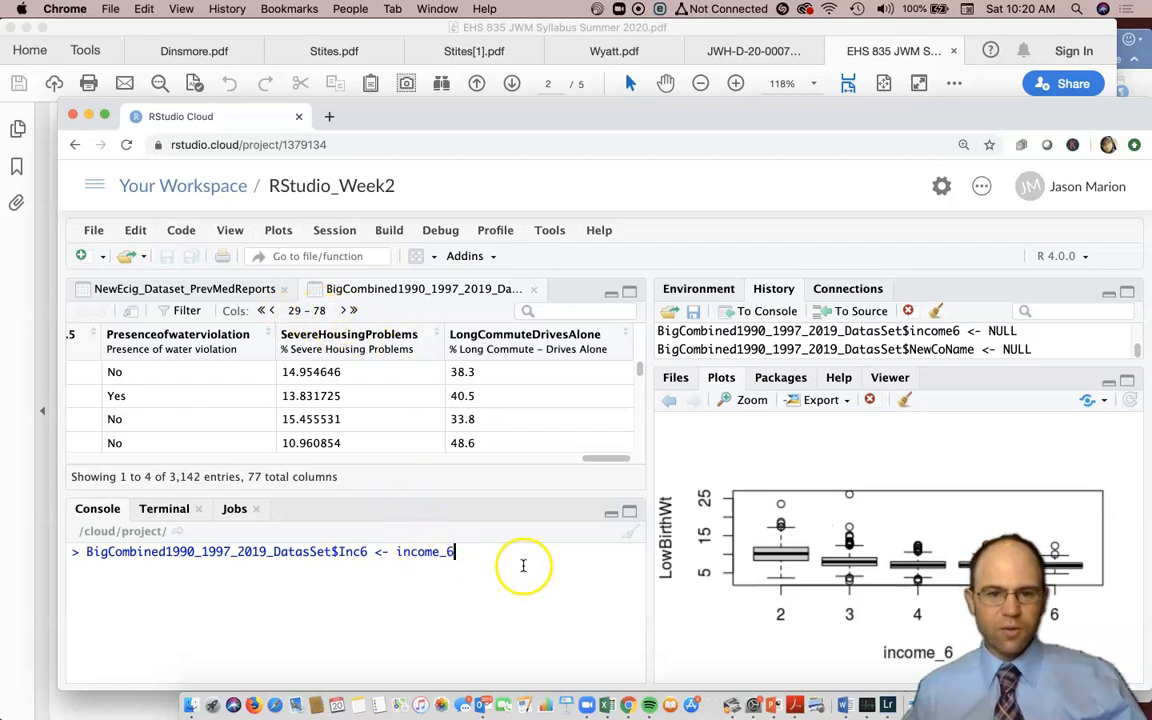
{"action": "key", "text": "Return"}
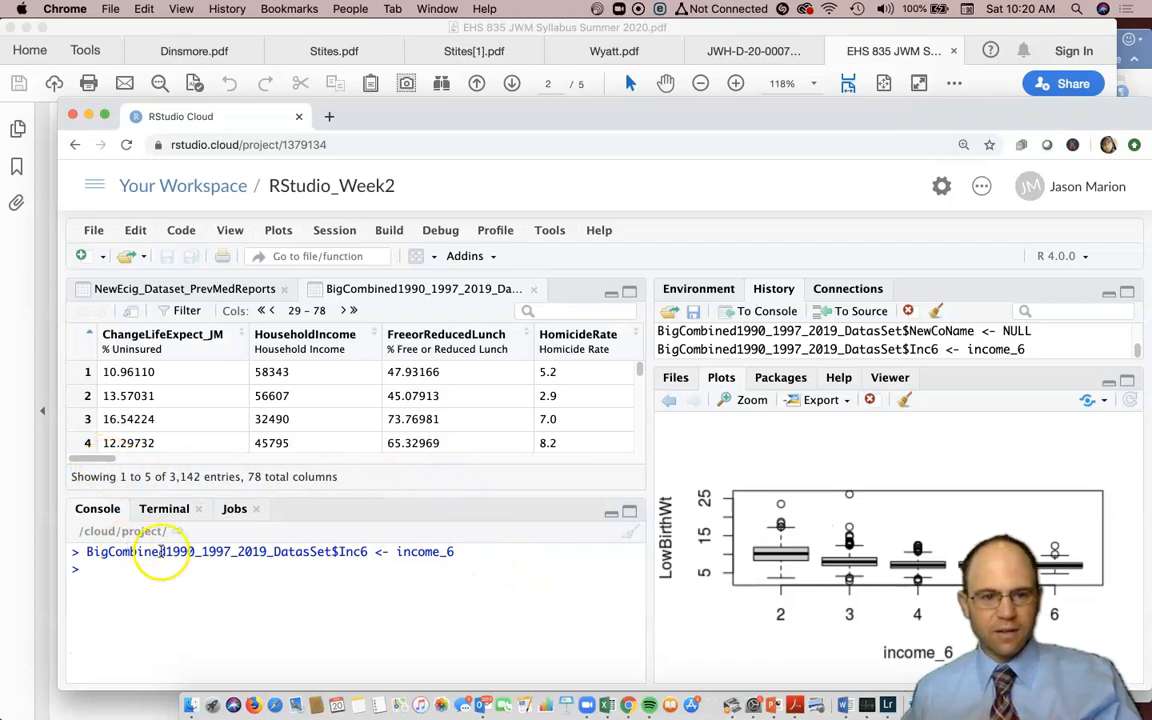
- Scroll the data viewer right to inspect the new Inc6 values, then return to columns 1–50
{"action": "double_click", "coordinate": [342, 552]}
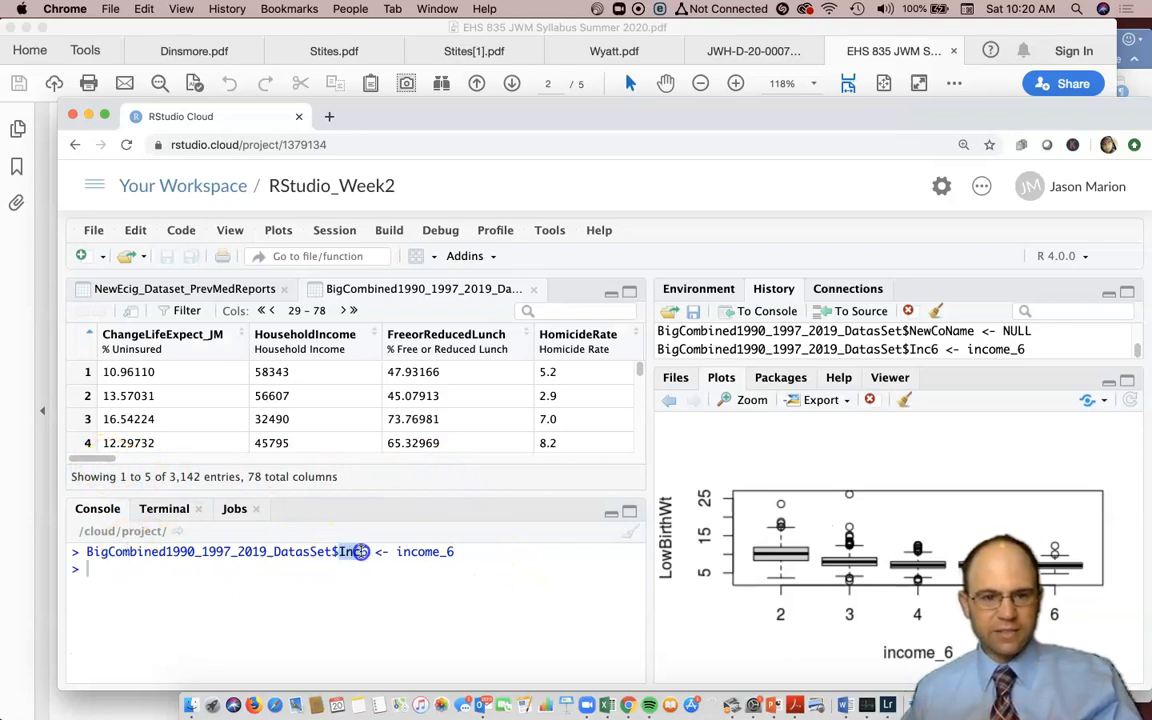
{"action": "left_click_drag", "start_coordinate": [90, 458], "coordinate": [620, 474]}
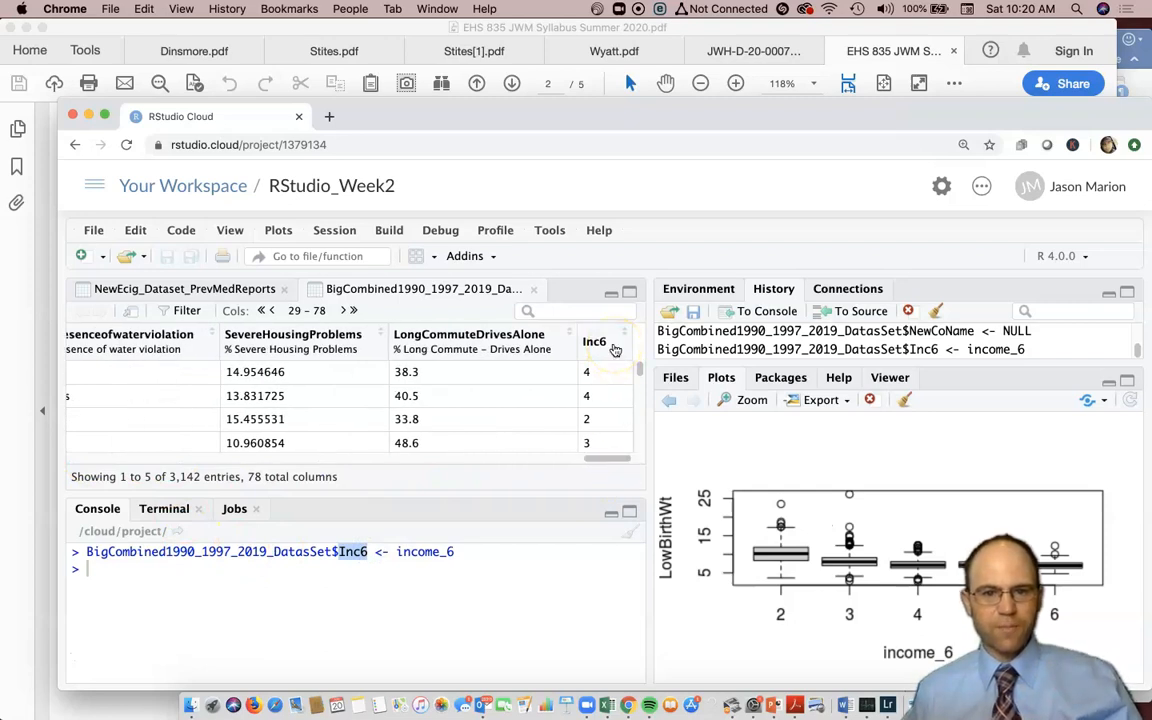
{"action": "mouse_move", "coordinate": [615, 349]}
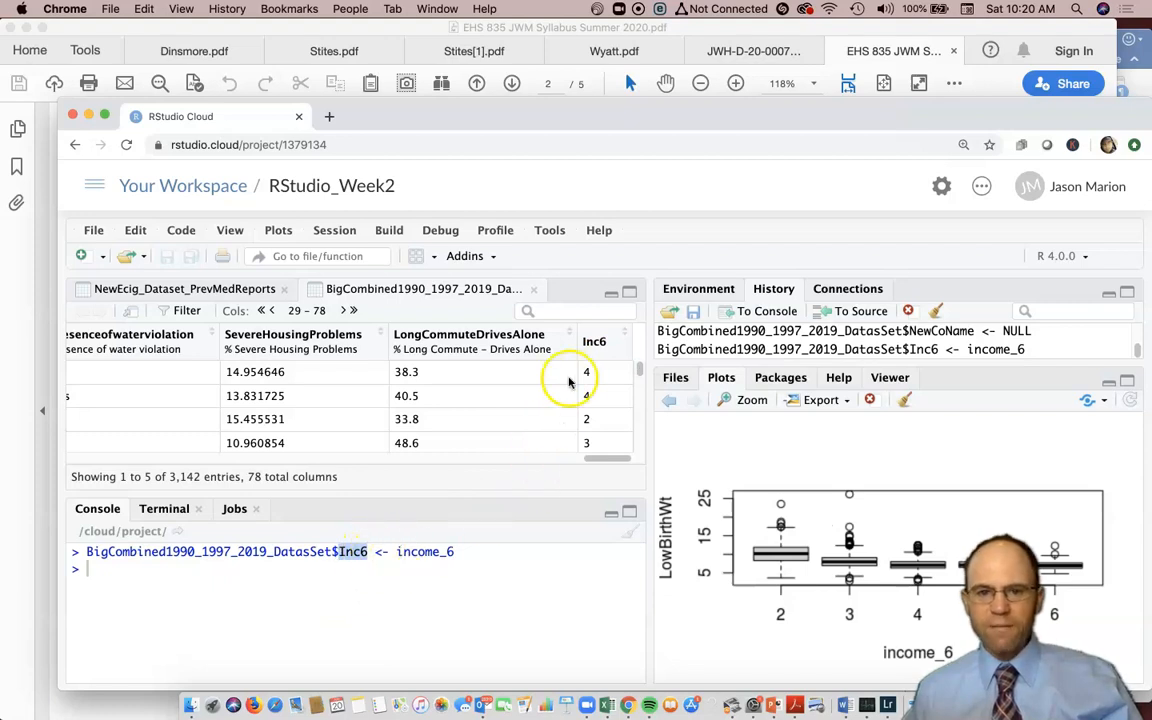
{"action": "left_click_drag", "start_coordinate": [599, 458], "coordinate": [43, 436]}
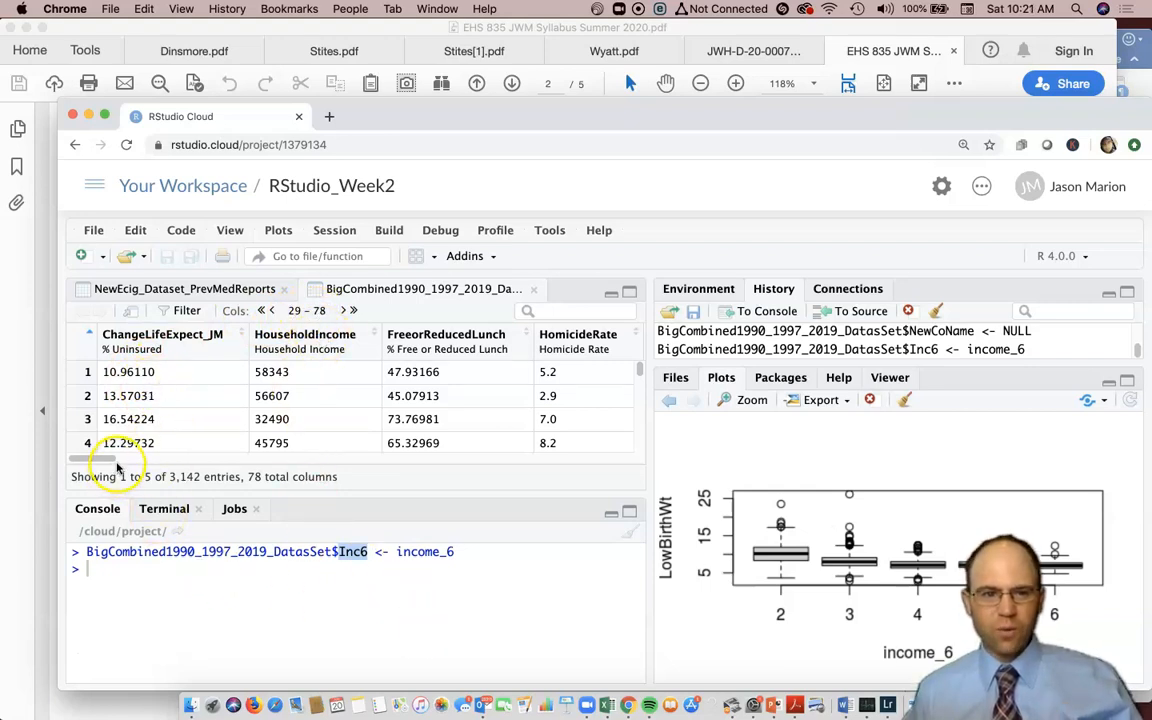
{"action": "left_click_drag", "start_coordinate": [162, 458], "coordinate": [73, 457]}
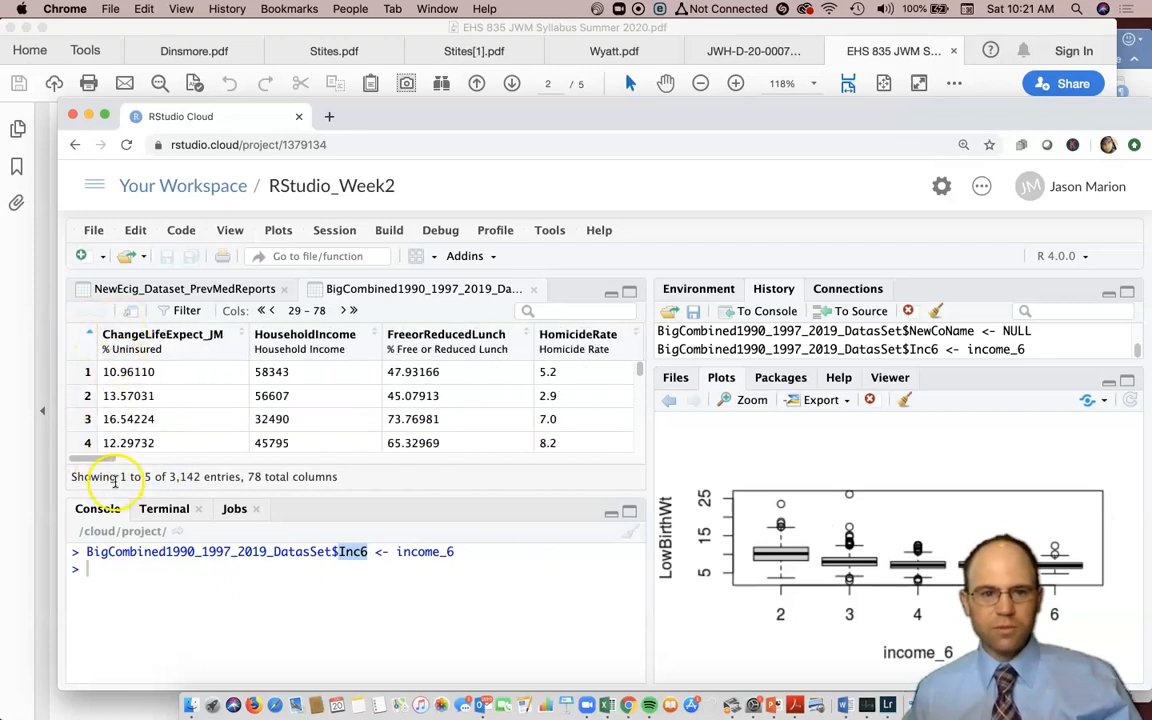
{"action": "left_click", "coordinate": [273, 311]}
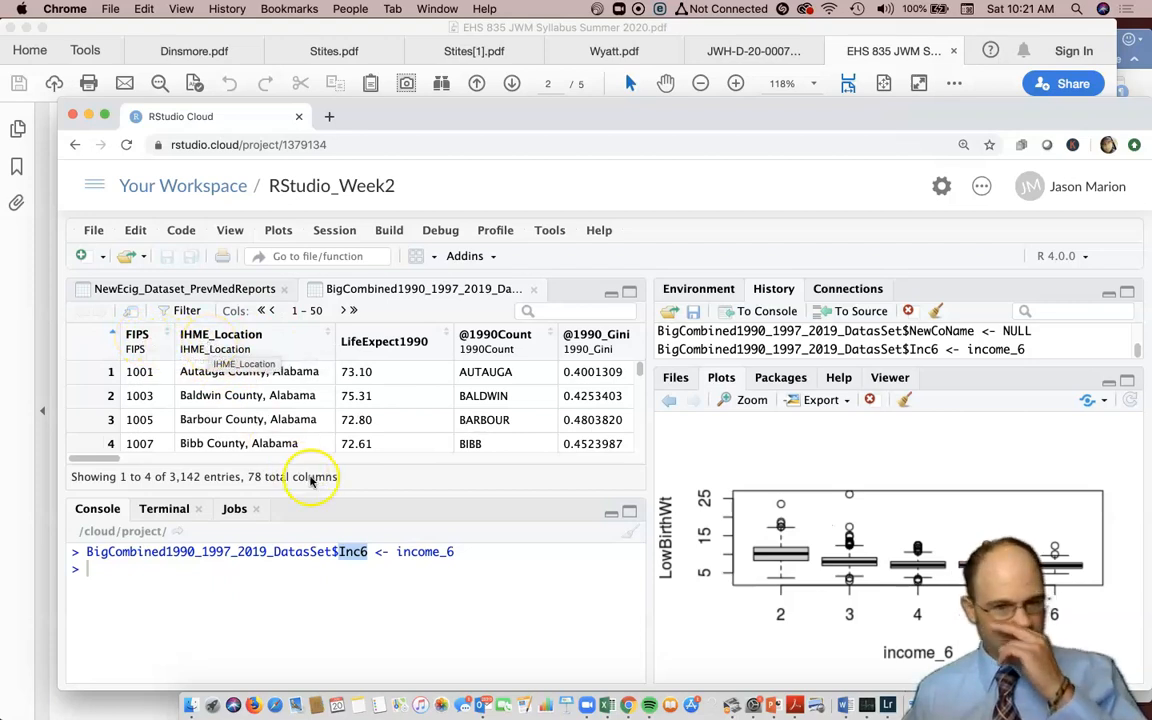
- Add a LocationName column copied from IHME_Location by editing and rerunning the previous command
{"action": "key", "text": "Up"}
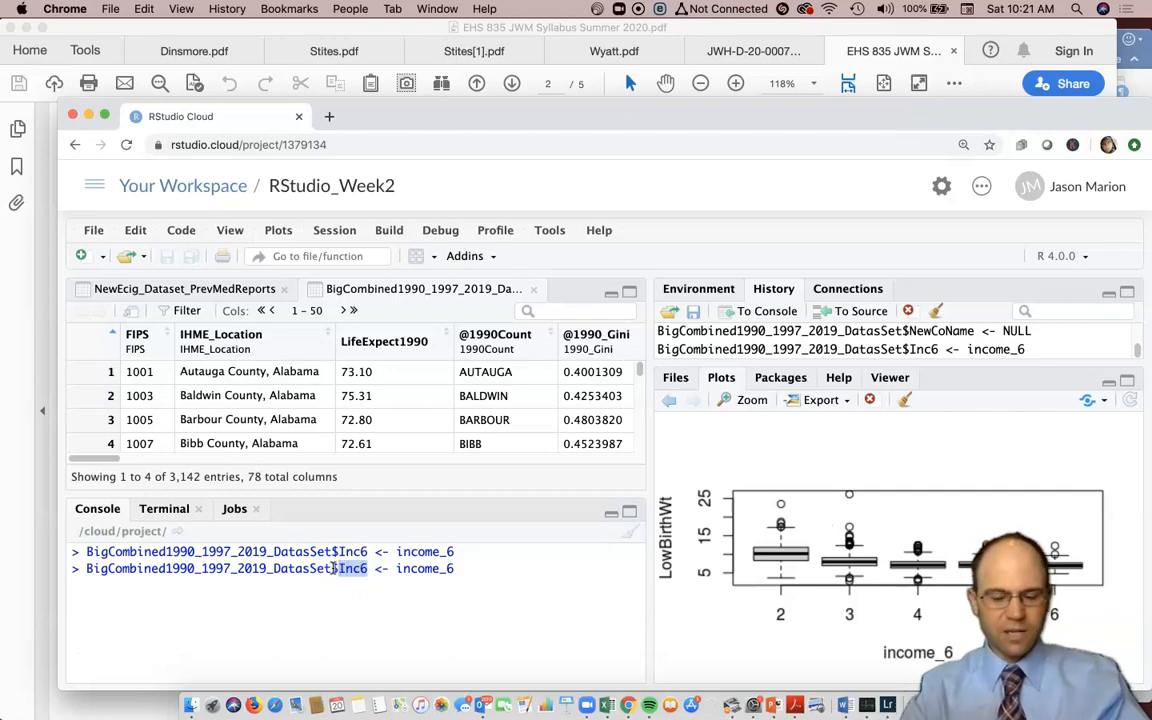
{"action": "type", "text": "LocationName"}
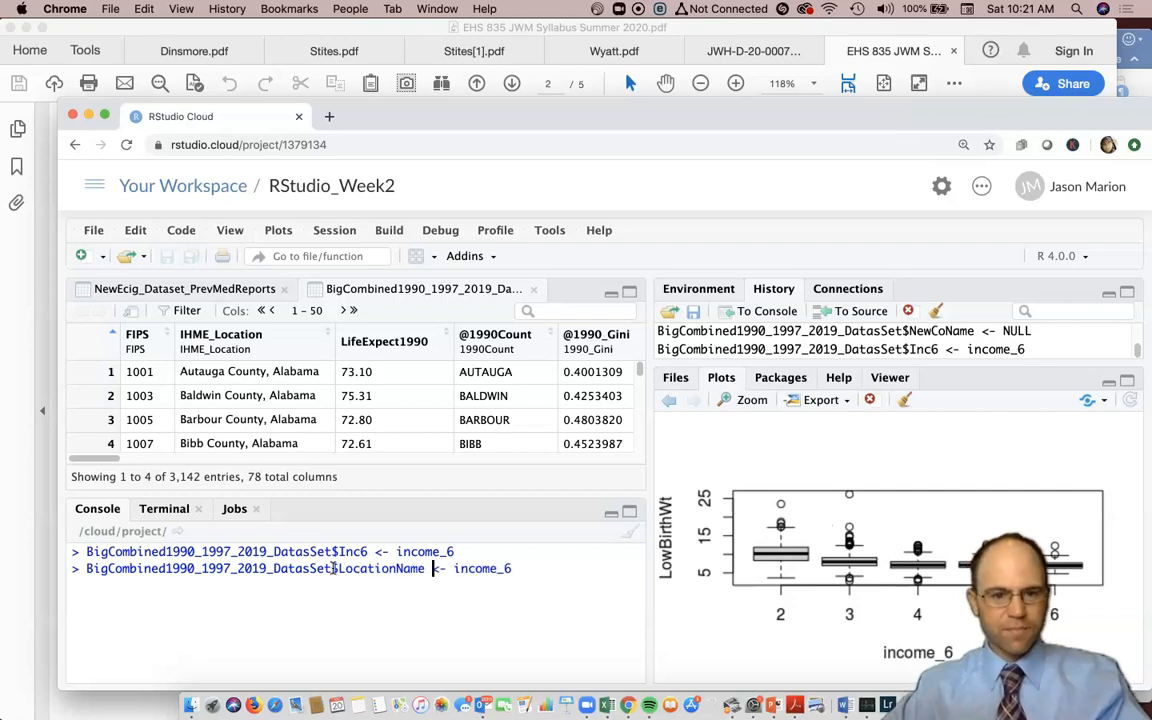
{"action": "key", "text": "shift+Right"}
{"action": "key", "text": "shift+Right"}
{"action": "key", "text": "shift+Right"}
{"action": "key", "text": "shift+Right"}
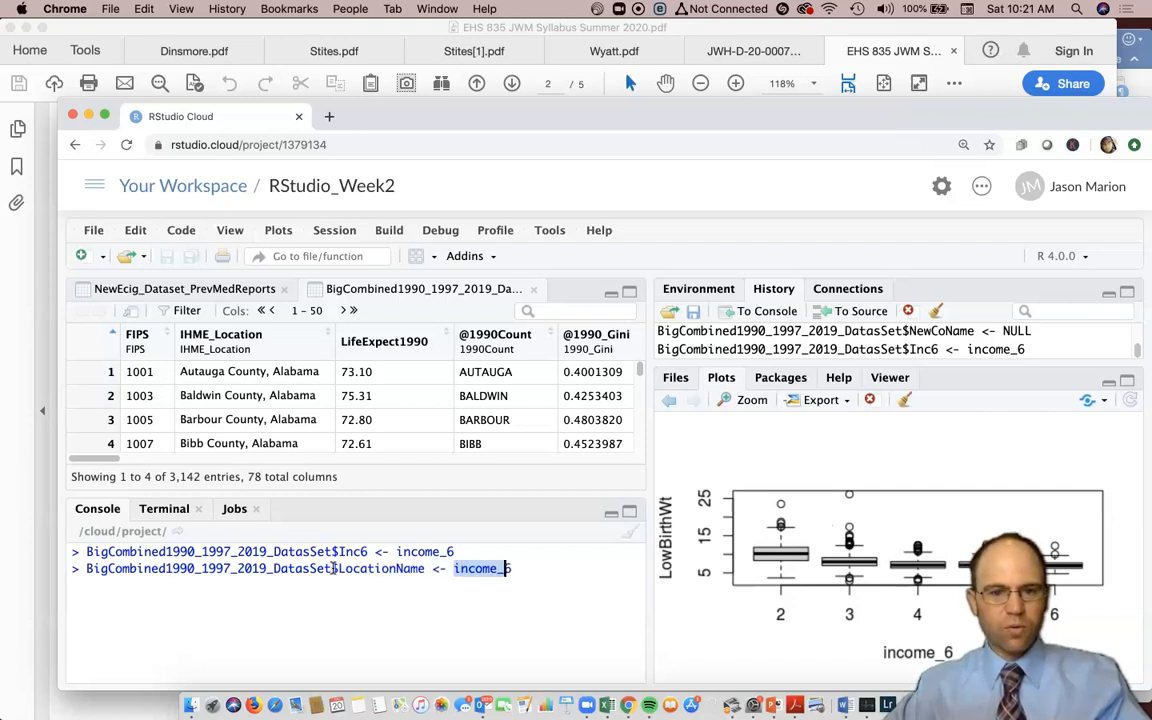
{"action": "type", "text": "H"}
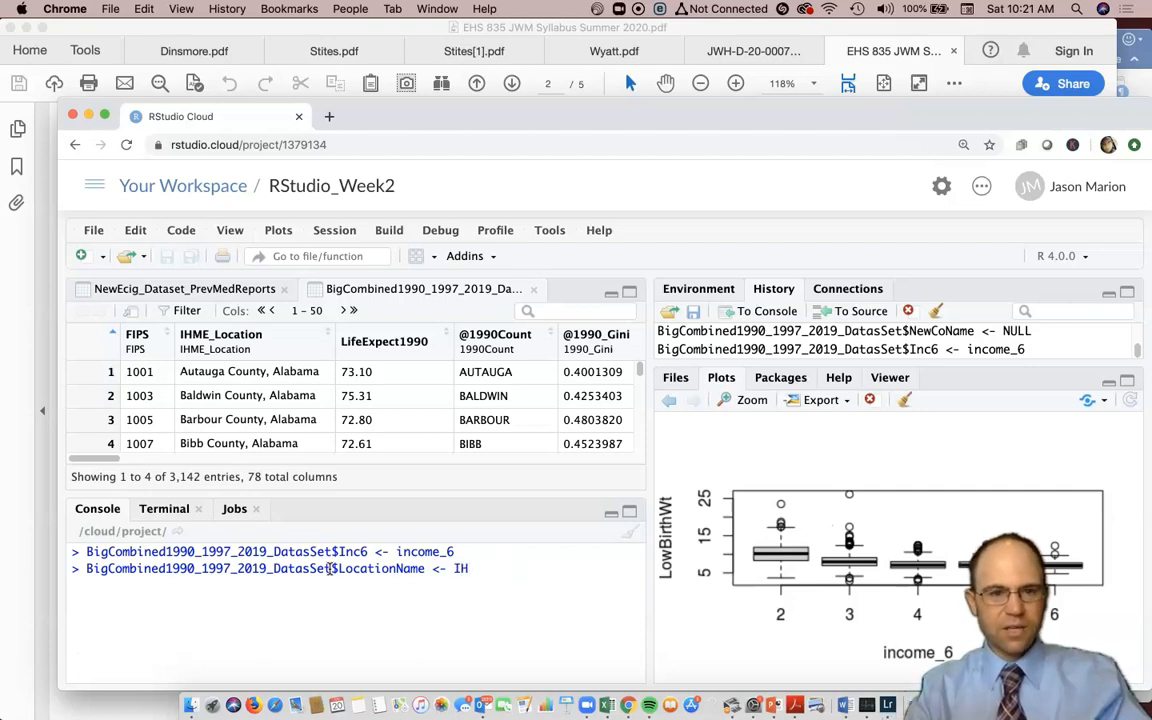
{"action": "type", "text": "ME"}
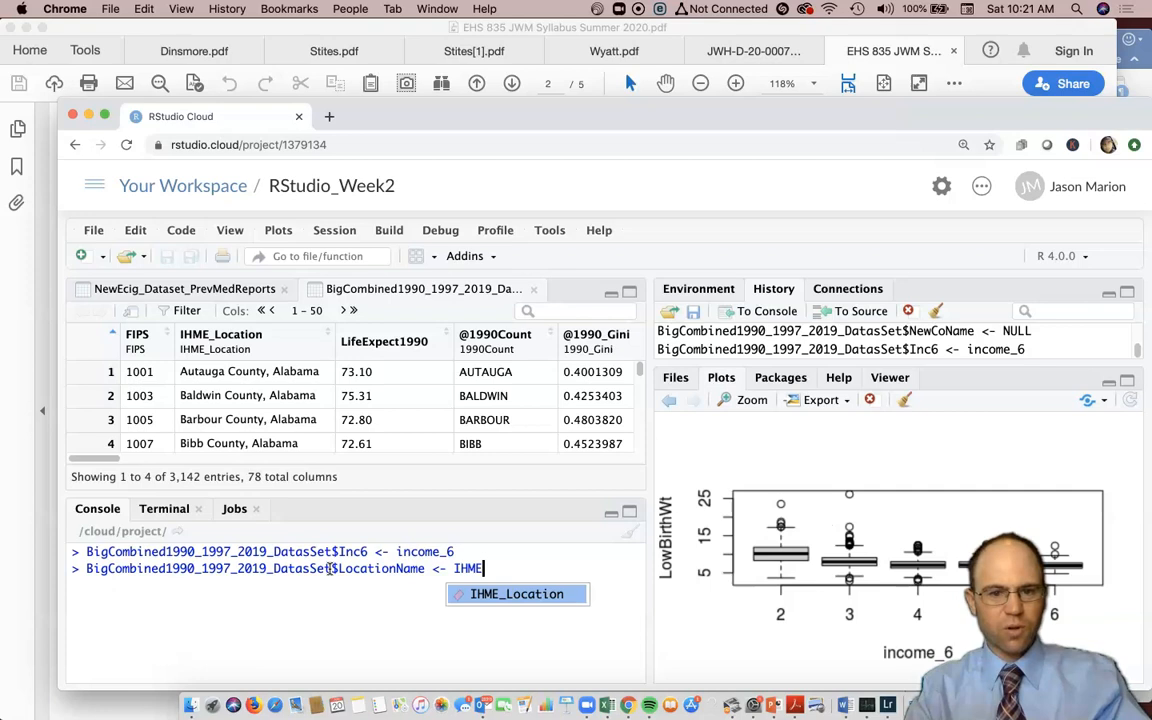
{"action": "key", "text": "Return"}
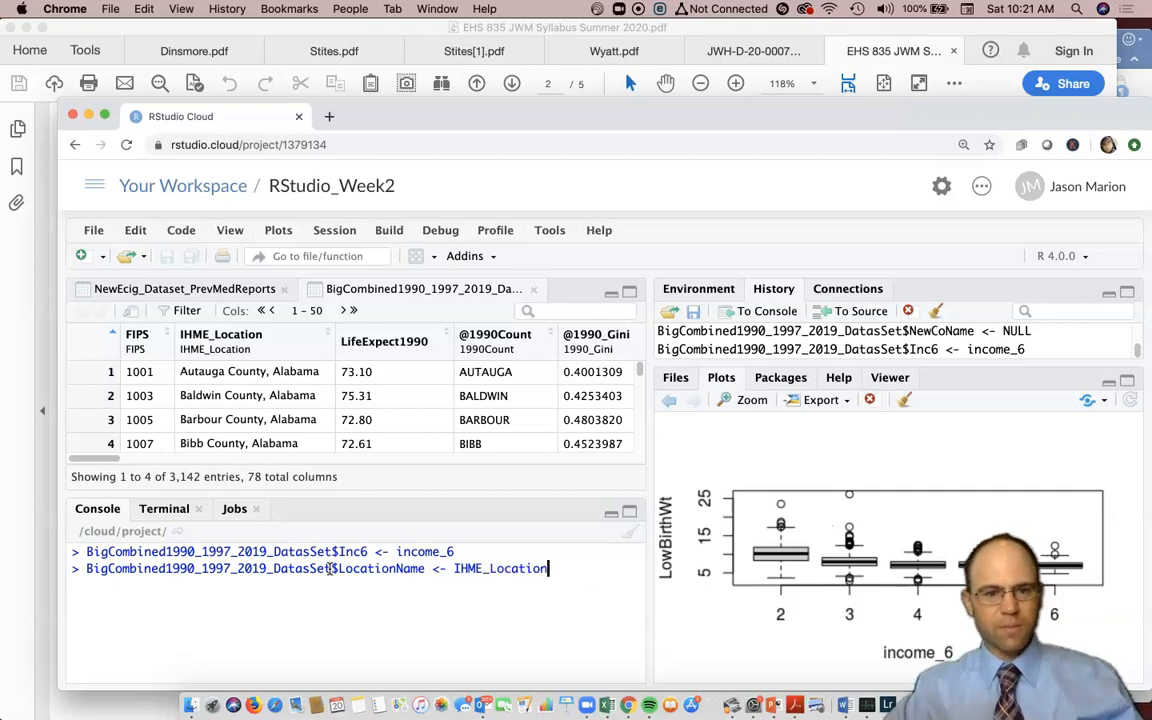
{"action": "key", "text": "Return"}
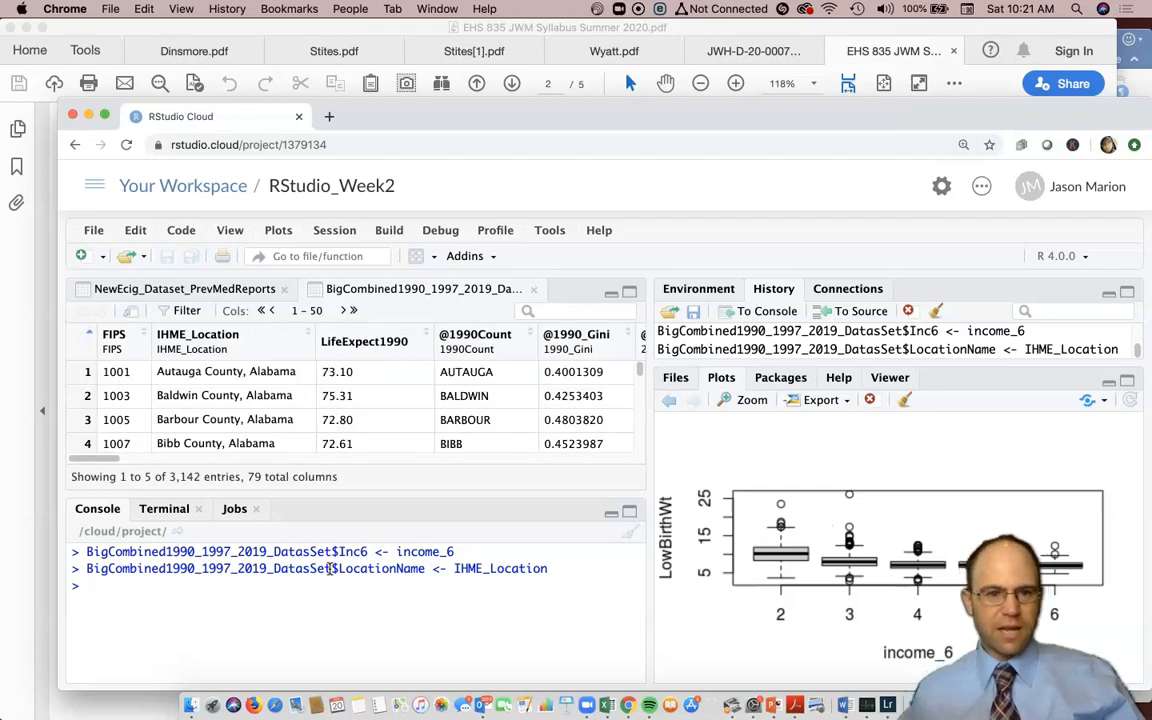
- Reuse that command to add a FIPS2 column copied from FIPS
{"action": "key", "text": "Up"}
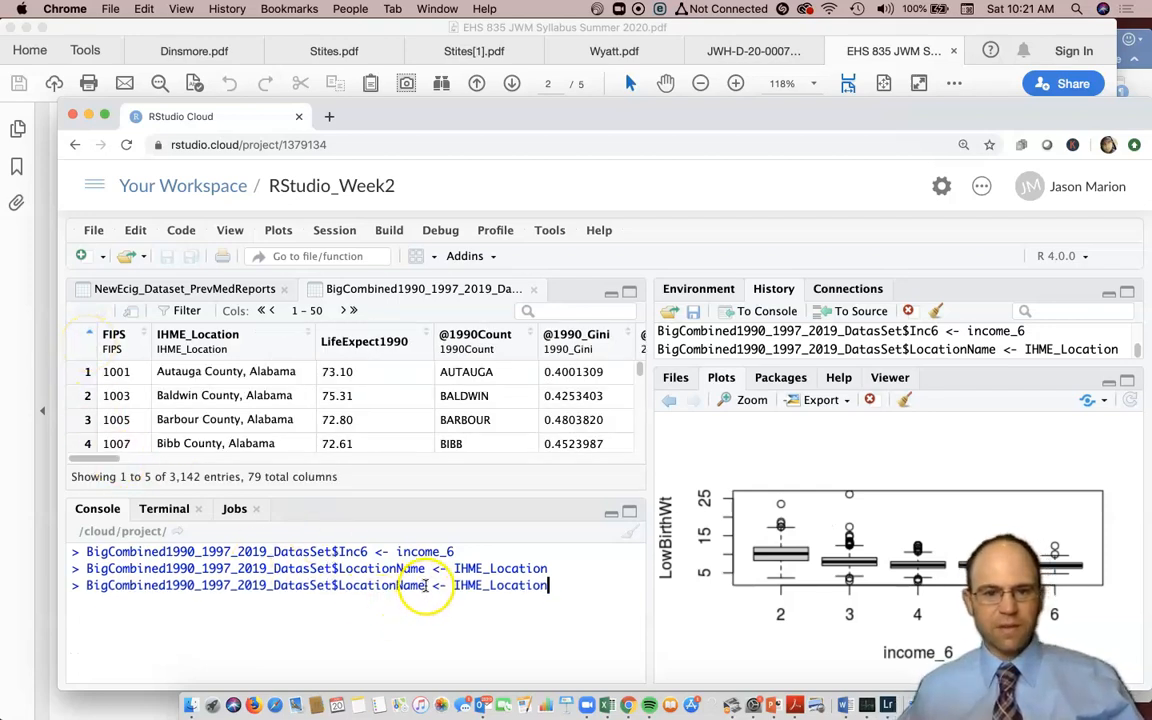
{"action": "left_click_drag", "start_coordinate": [423, 586], "coordinate": [349, 586]}
{"action": "type", "text": "FIPS"}
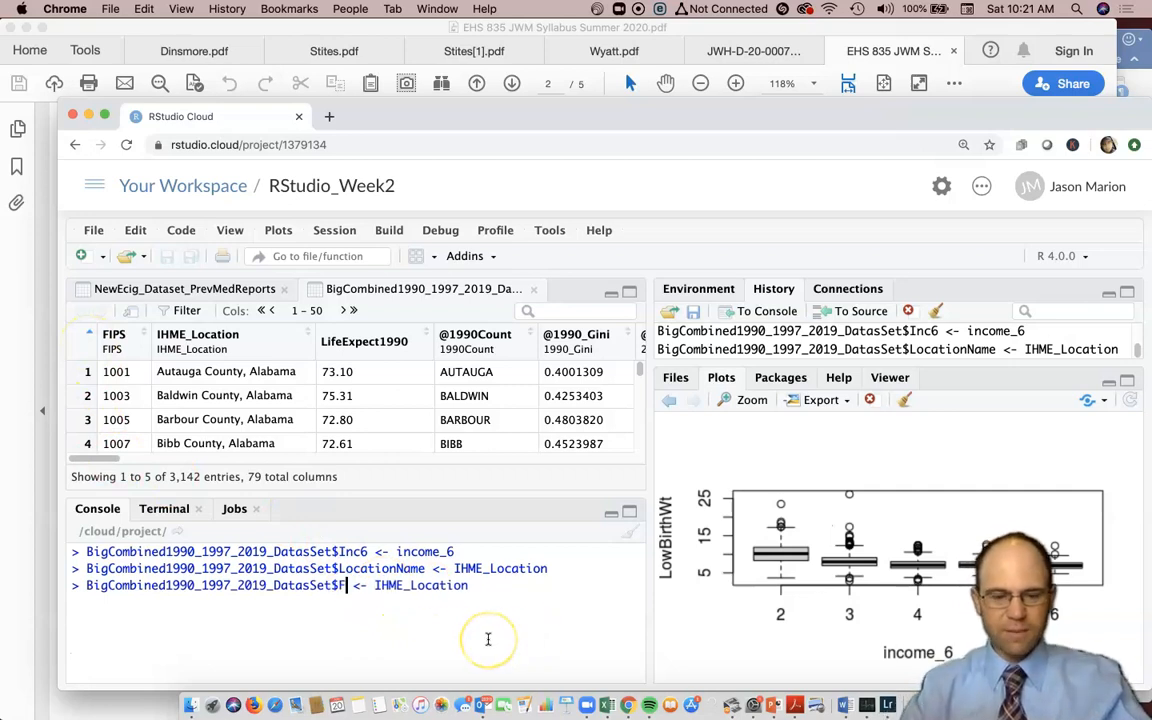
{"action": "type", "text": "2"}
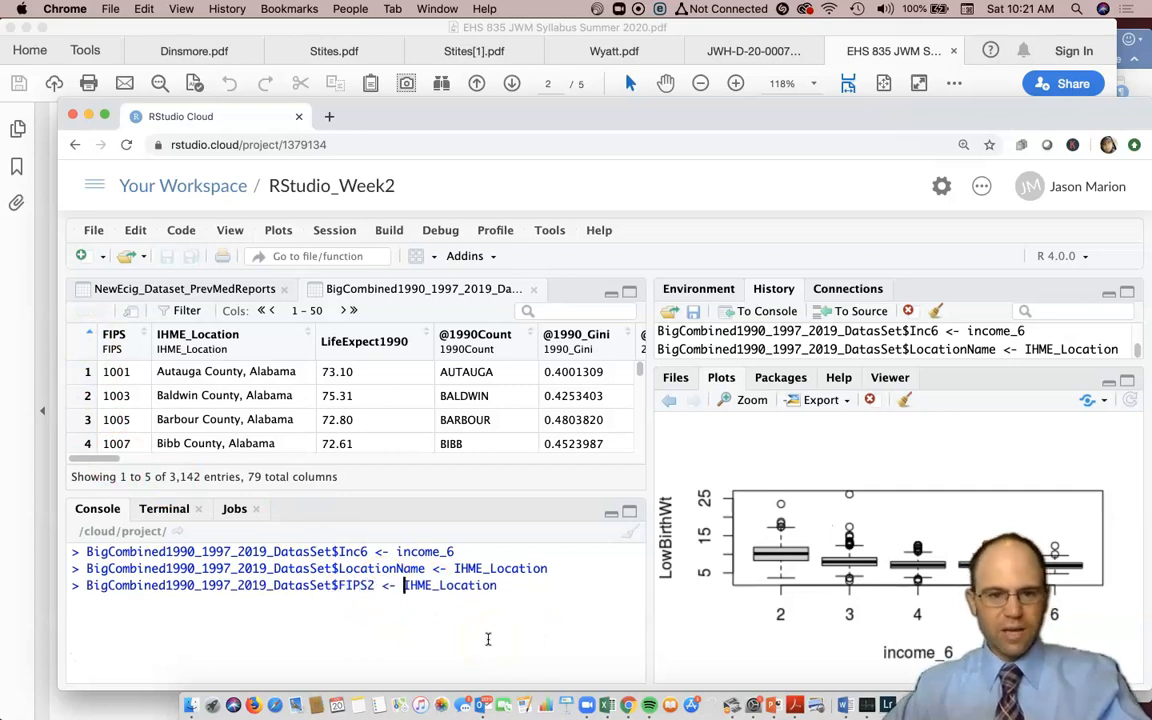
{"action": "key", "text": "shift+super+Right"}
{"action": "type", "text": "FIP"}
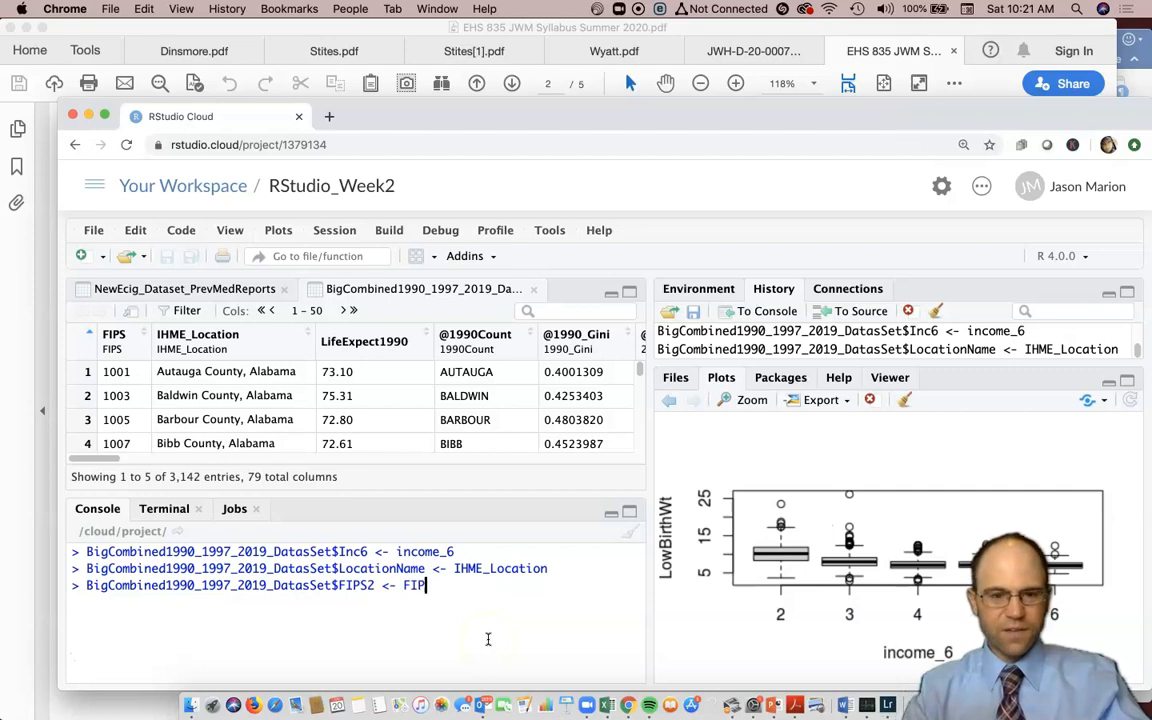
{"action": "type", "text": "S"}
{"action": "key", "text": "Down"}
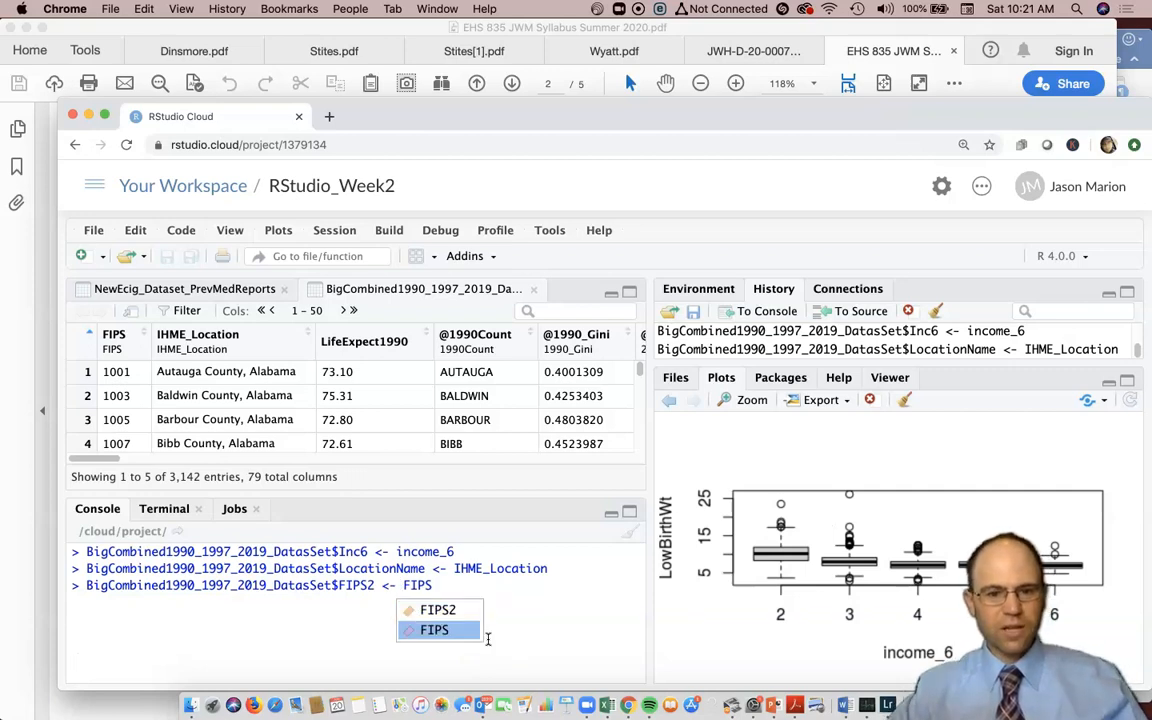
{"action": "key", "text": "Return"}
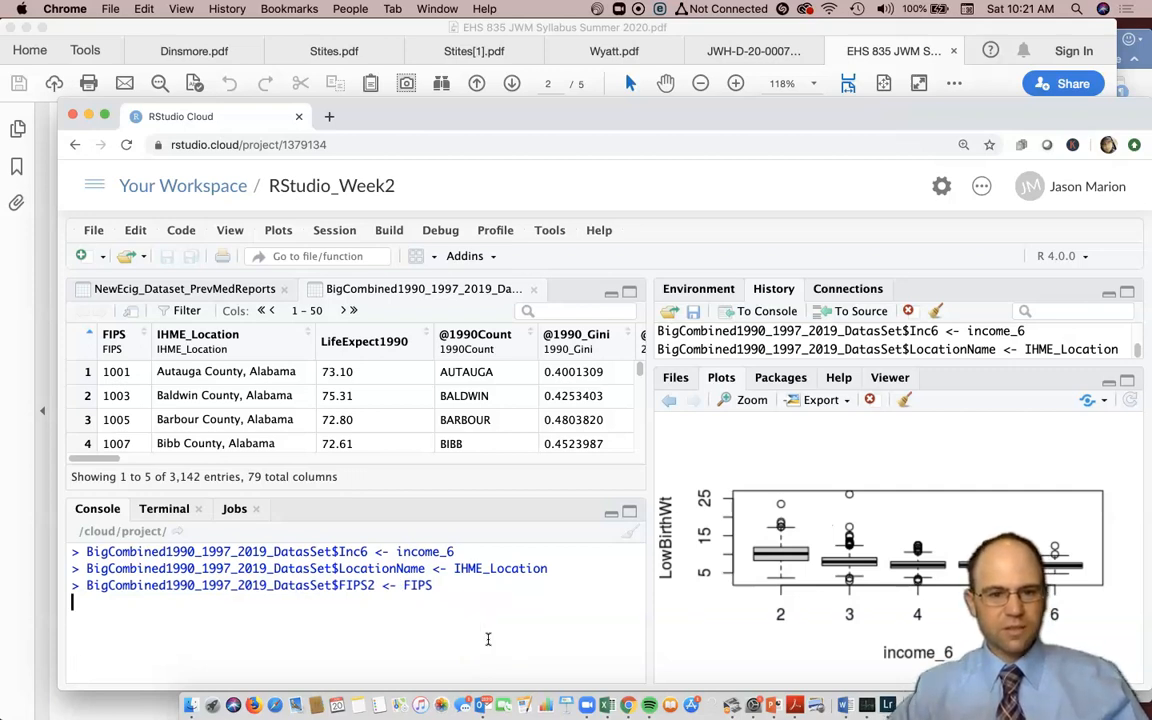
{"action": "key", "text": "Return"}
- Show columns 31–80 and scroll right to the Inc6, LocationName and FIPS2 columns
{"action": "left_click", "coordinate": [380, 347]}
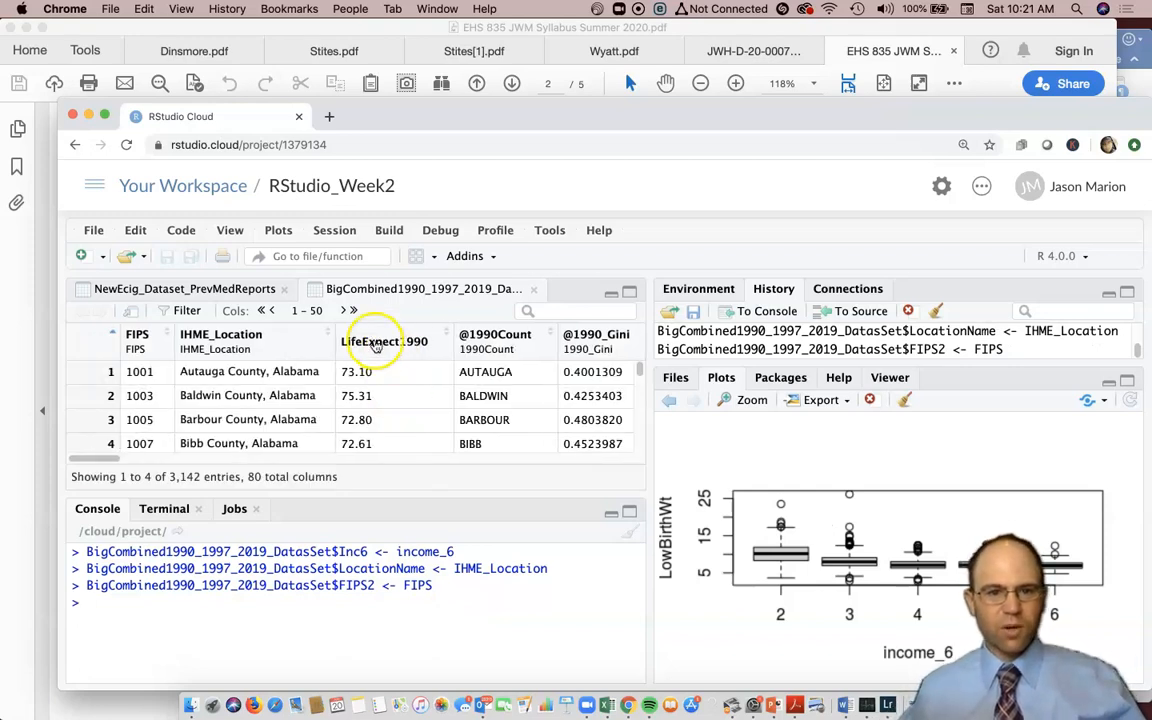
{"action": "left_click", "coordinate": [353, 311]}
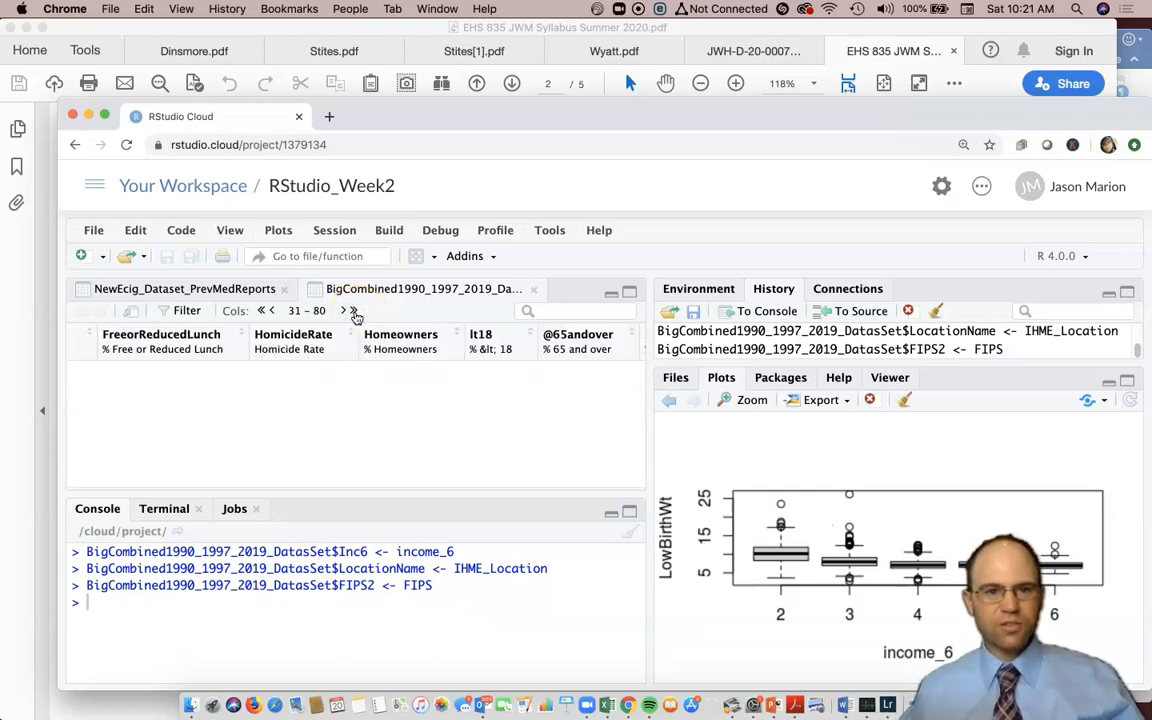
{"action": "left_click_drag", "start_coordinate": [104, 457], "coordinate": [627, 458]}
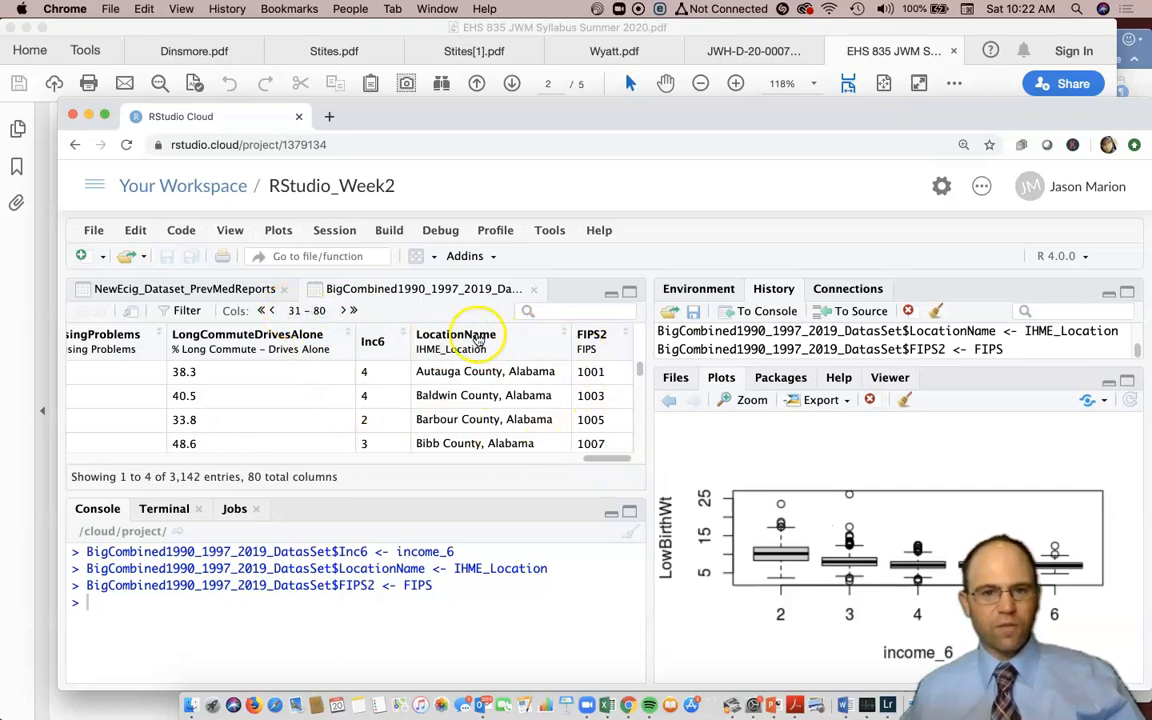
{"action": "mouse_move", "coordinate": [605, 459]}
{"action": "left_mouse_down"}
{"action": "mouse_move", "coordinate": [578, 460]}
{"action": "mouse_move", "coordinate": [622, 458]}
{"action": "left_mouse_up"}
{"action": "scroll", "coordinate": [545, 398], "scroll_direction": "down", "scroll_amount": 3}
{"action": "scroll", "coordinate": [545, 390], "scroll_direction": "down", "scroll_amount": 10}
{"action": "left_click_drag", "start_coordinate": [638, 370], "coordinate": [645, 342]}
{"action": "scroll", "coordinate": [631, 436], "scroll_direction": "down", "scroll_amount": 5}
{"action": "scroll", "coordinate": [630, 437], "scroll_direction": "down", "scroll_amount": 10}
{"action": "scroll", "coordinate": [630, 437], "scroll_direction": "up", "scroll_amount": 15}
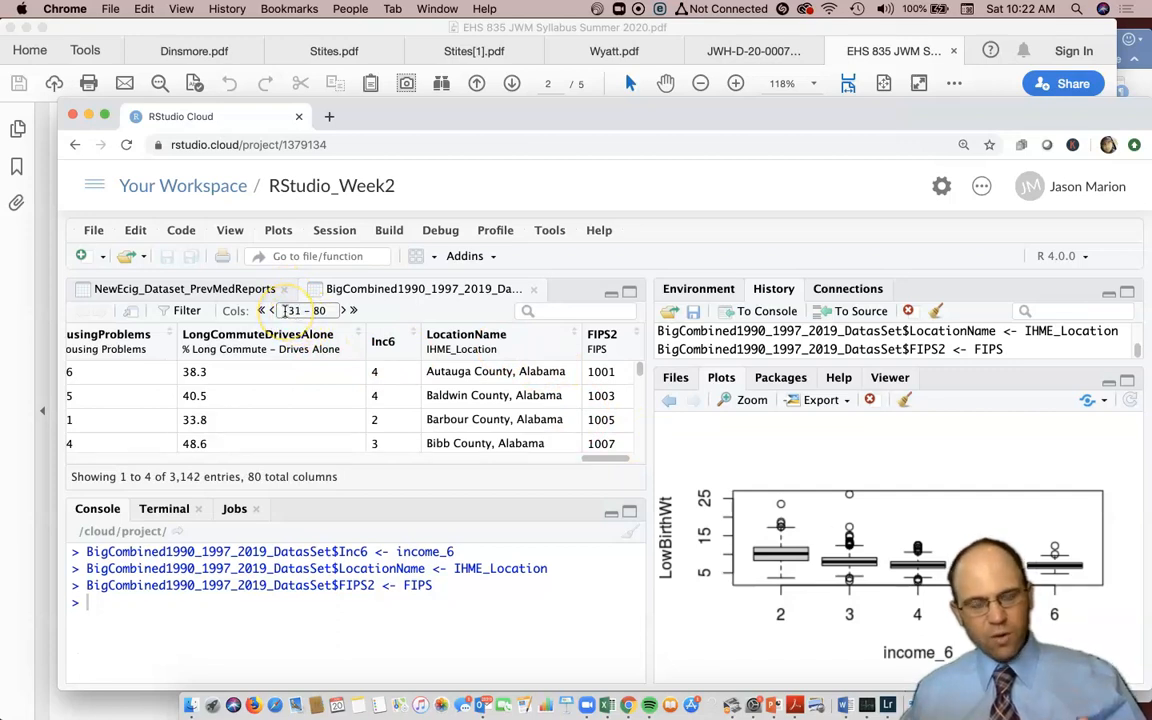
- Confirm no columns exist beyond 80 and check LocationName reads 'Autauga County, Alabama'
{"action": "left_click", "coordinate": [345, 311]}
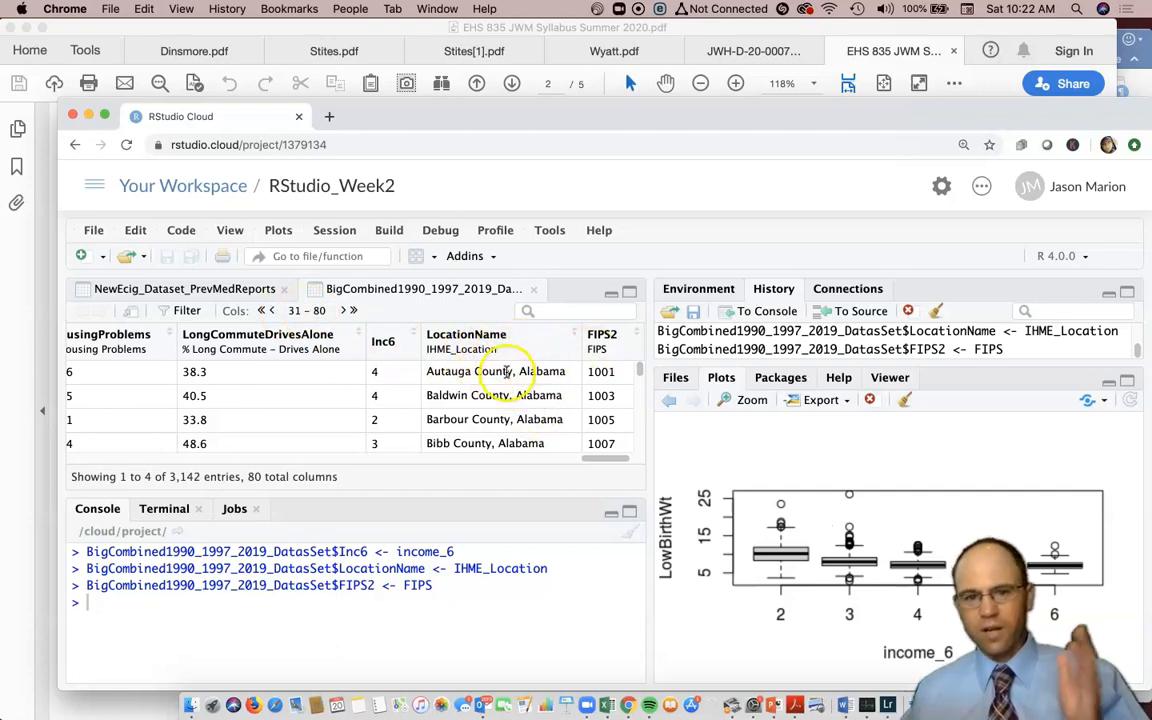
{"action": "left_click_drag", "start_coordinate": [425, 372], "coordinate": [574, 376]}
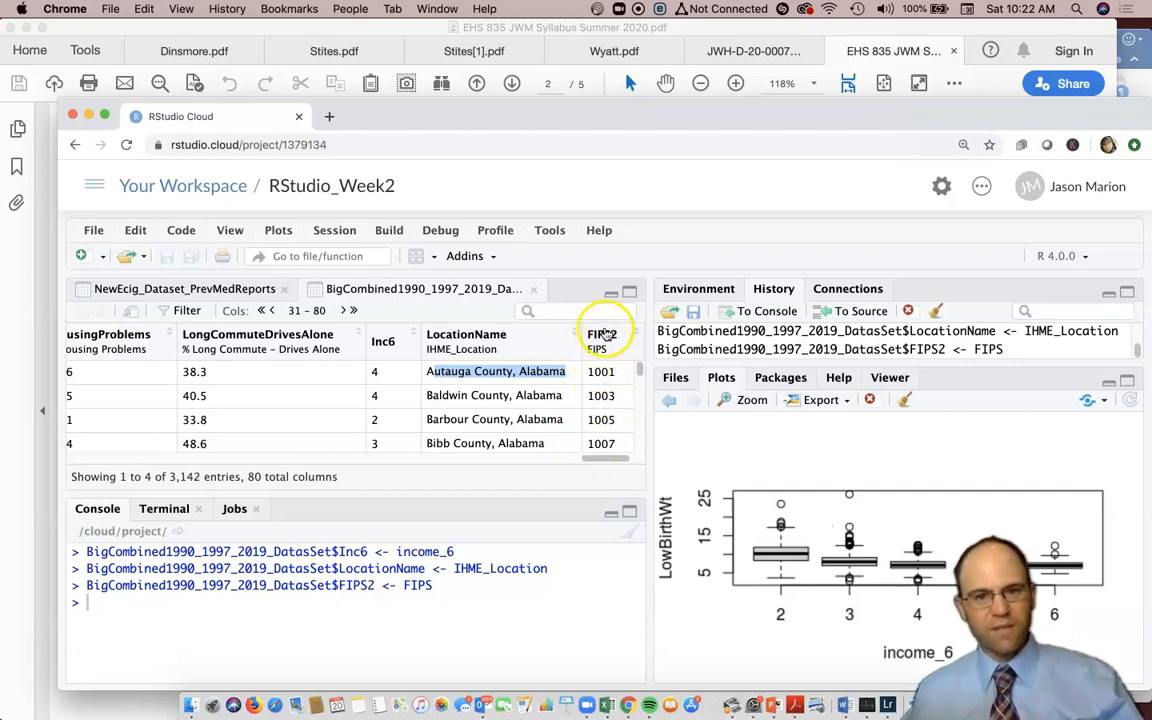
{"action": "left_click", "coordinate": [603, 460]}
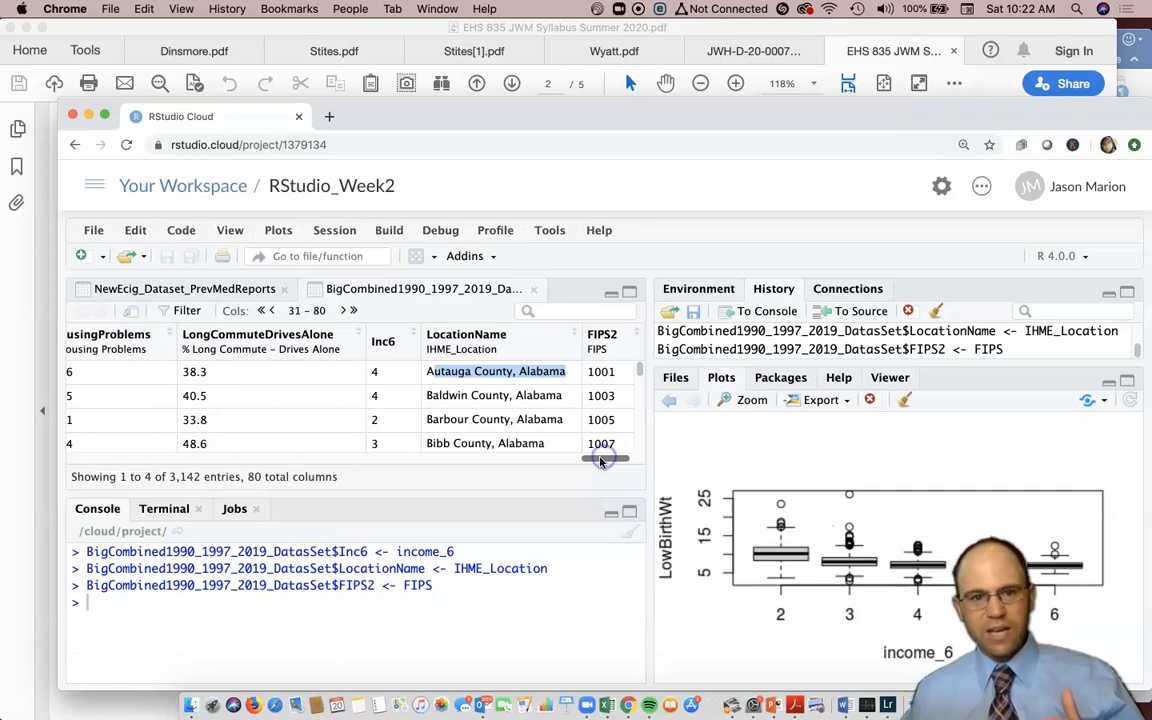
{"action": "left_click_drag", "start_coordinate": [604, 459], "coordinate": [67, 442]}
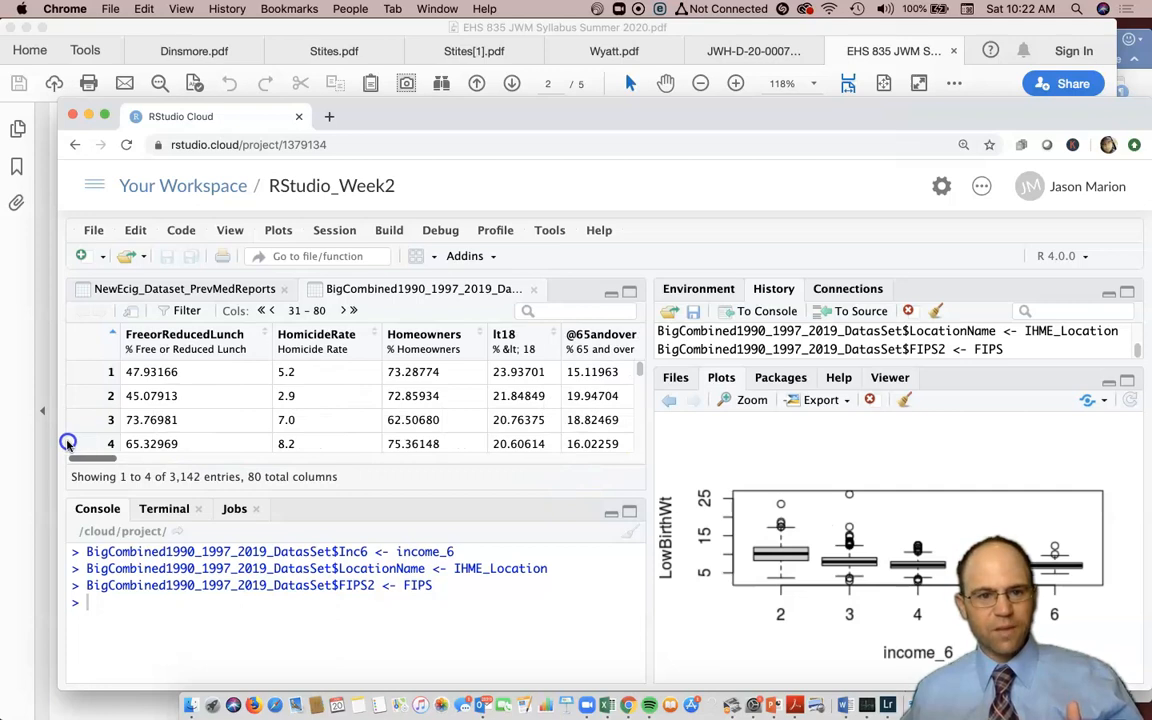
- Sort rows by FreeorReducedLunch, browse the last columns, then page back to columns 1–50
{"action": "left_click", "coordinate": [267, 336]}
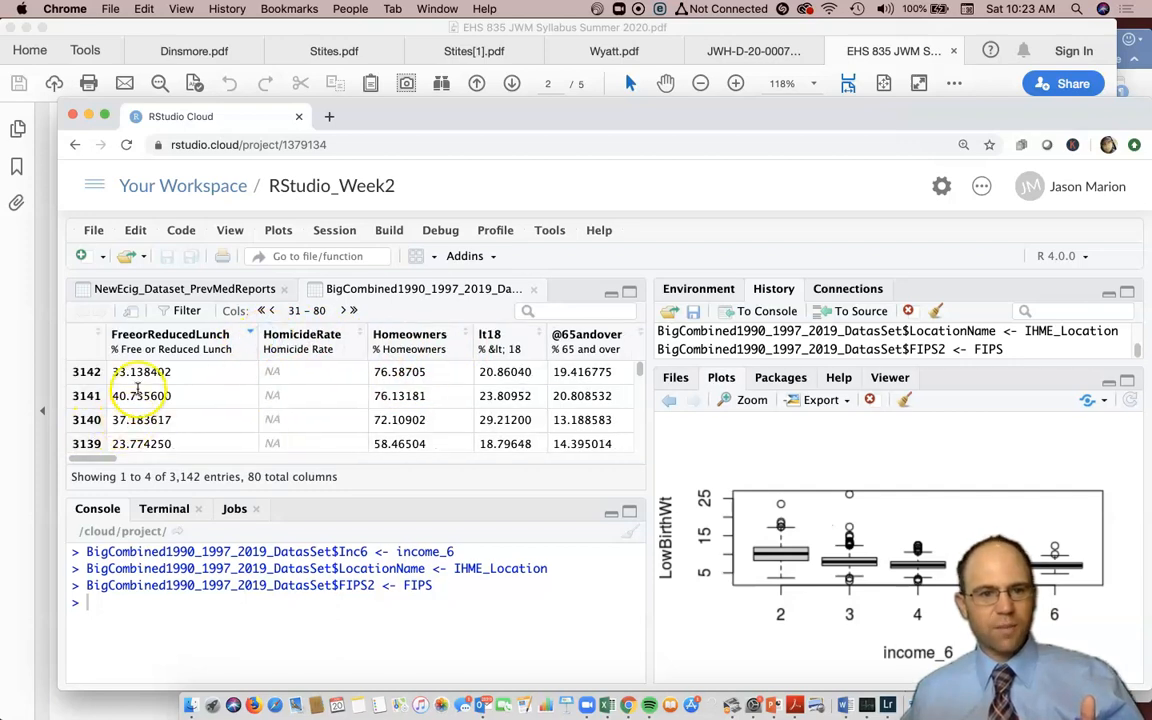
{"action": "left_click_drag", "start_coordinate": [137, 370], "coordinate": [180, 432]}
{"action": "scroll", "coordinate": [180, 432], "scroll_direction": "up", "scroll_amount": 2}
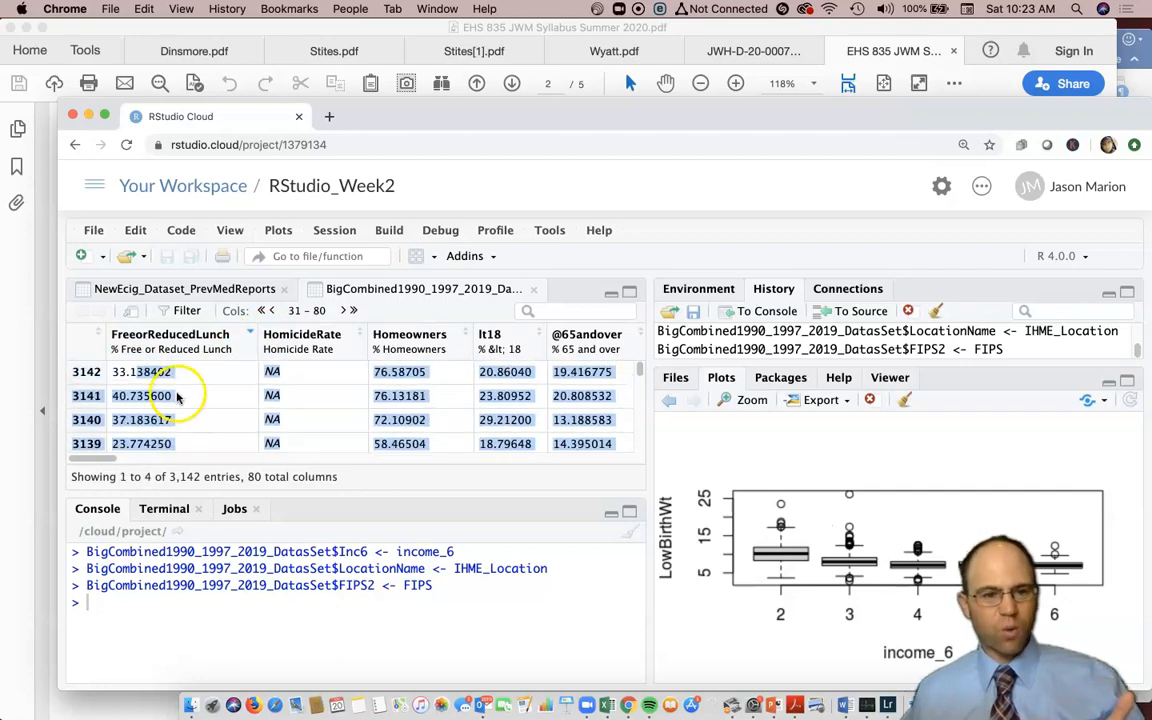
{"action": "left_click_drag", "start_coordinate": [74, 459], "coordinate": [637, 465]}
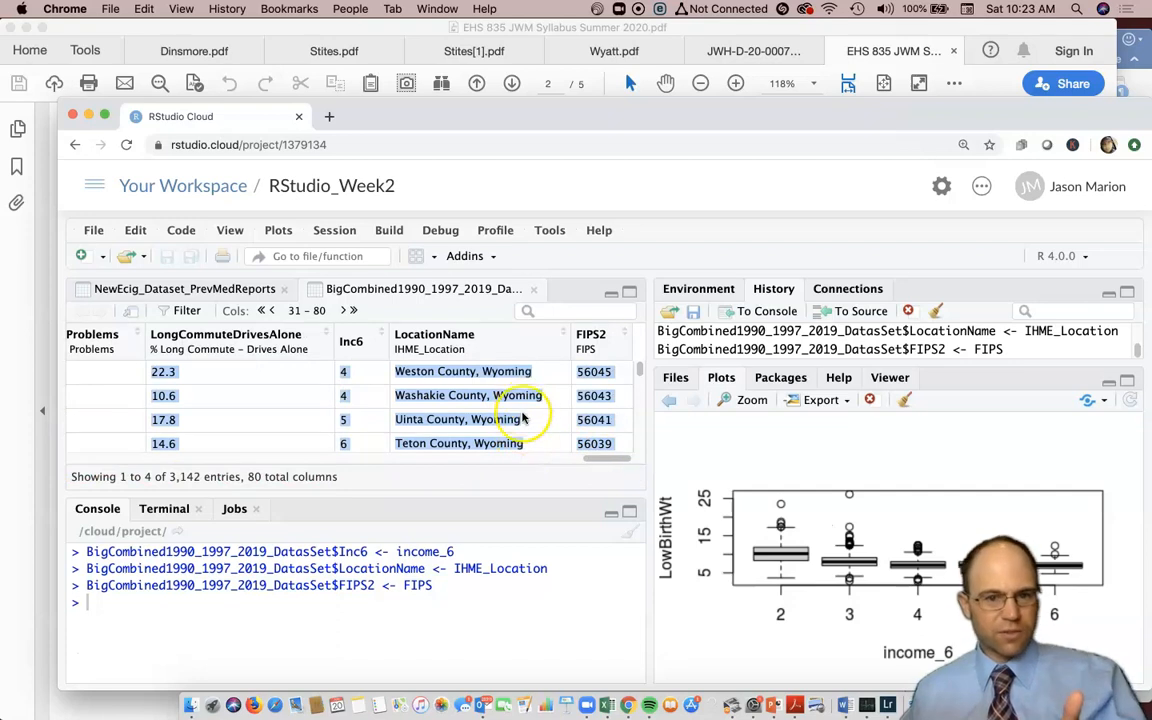
{"action": "scroll", "coordinate": [526, 432], "scroll_direction": "down", "scroll_amount": 3}
{"action": "mouse_move", "coordinate": [638, 371]}
{"action": "left_mouse_down"}
{"action": "mouse_move", "coordinate": [630, 452]}
{"action": "mouse_move", "coordinate": [638, 375]}
{"action": "left_mouse_up"}
{"action": "scroll", "coordinate": [577, 421], "scroll_direction": "up", "scroll_amount": 2}
{"action": "scroll", "coordinate": [577, 421], "scroll_direction": "down", "scroll_amount": 2}
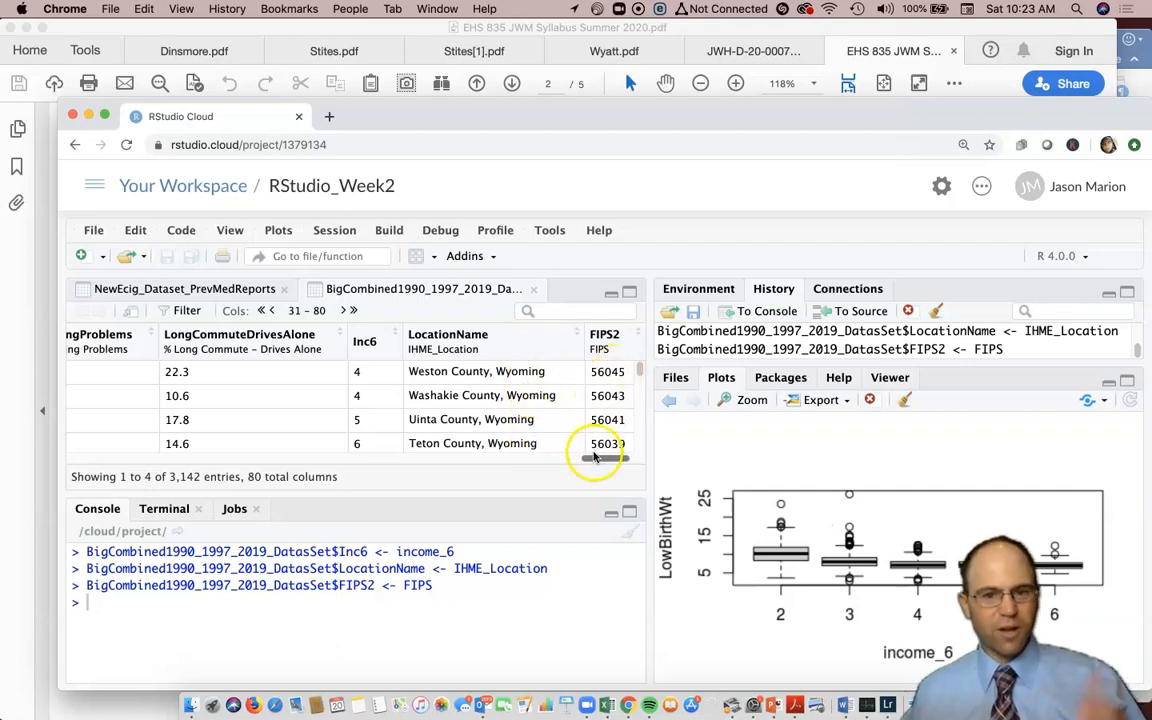
{"action": "left_click", "coordinate": [271, 310]}
{"action": "left_click", "coordinate": [305, 310]}
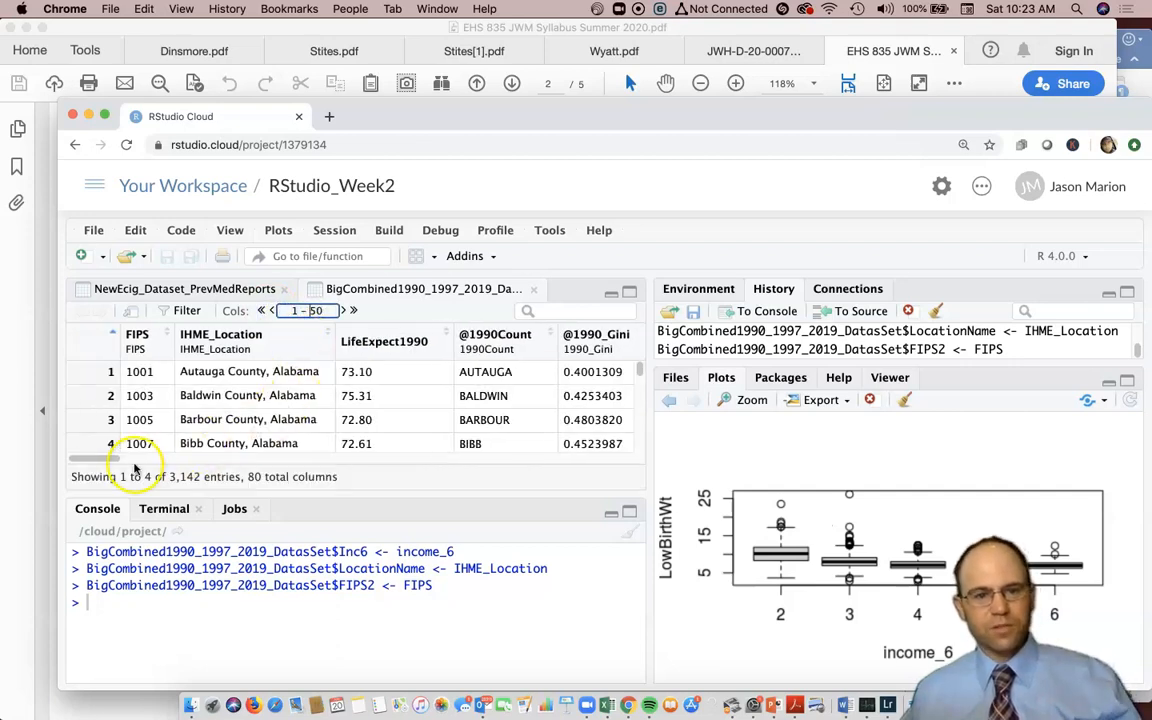
- Sort counties by ascending InfantMortalityRate and scroll through the sorted rows
{"action": "left_click_drag", "start_coordinate": [106, 460], "coordinate": [324, 458]}
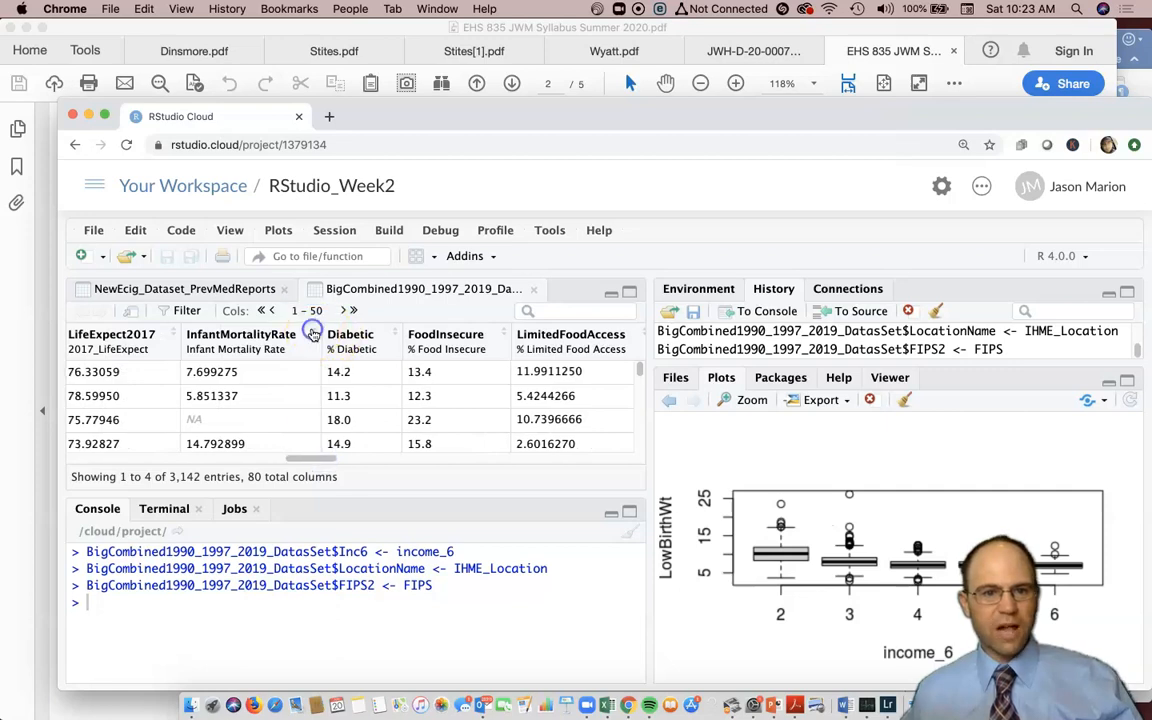
{"action": "left_click", "coordinate": [313, 333]}
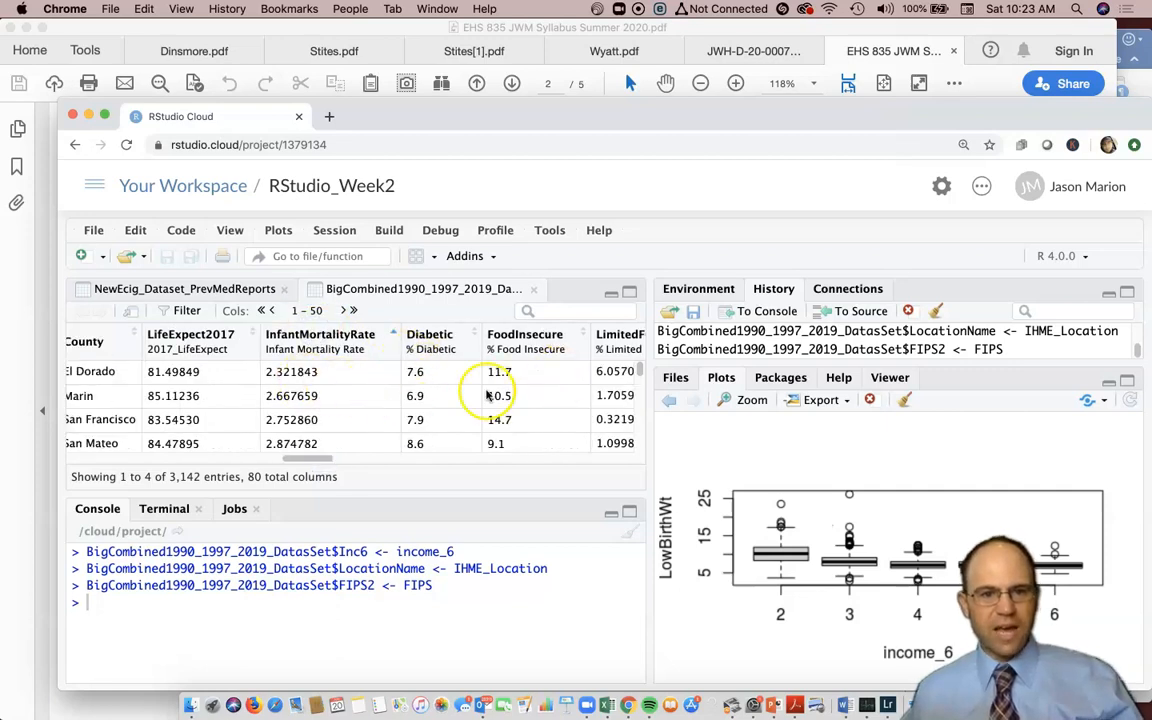
{"action": "left_click_drag", "start_coordinate": [305, 462], "coordinate": [296, 462]}
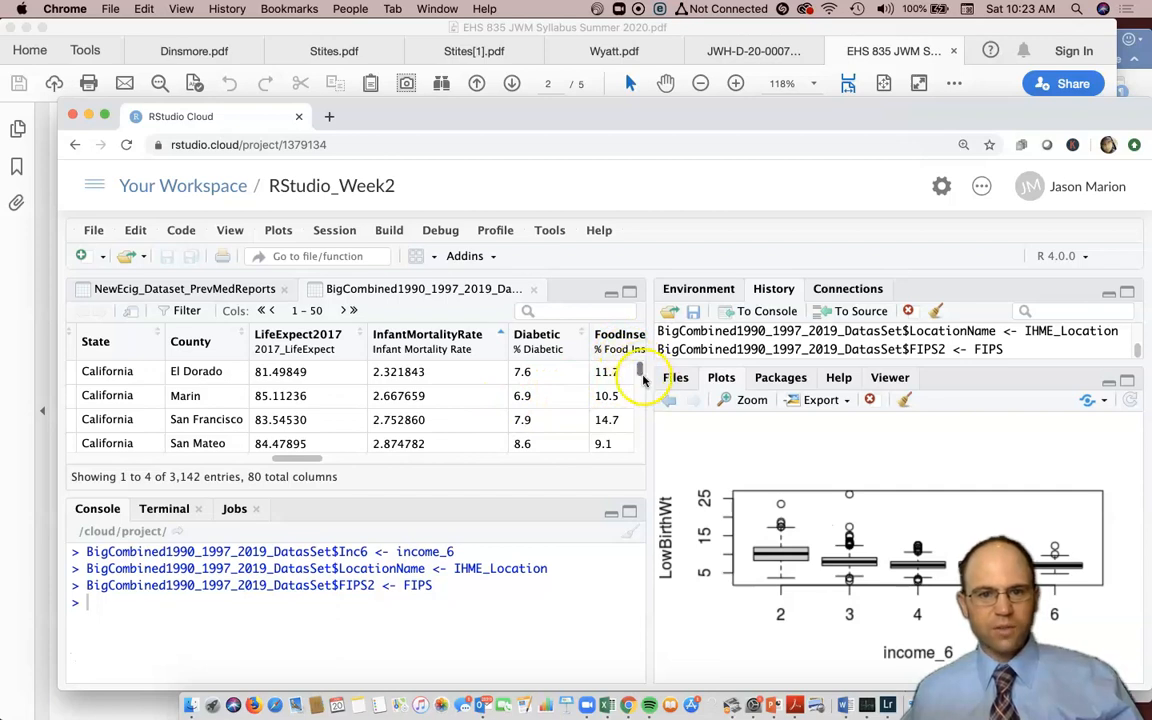
{"action": "left_click_drag", "start_coordinate": [638, 372], "coordinate": [519, 416]}
{"action": "scroll", "coordinate": [519, 416], "scroll_direction": "up", "scroll_amount": 10}
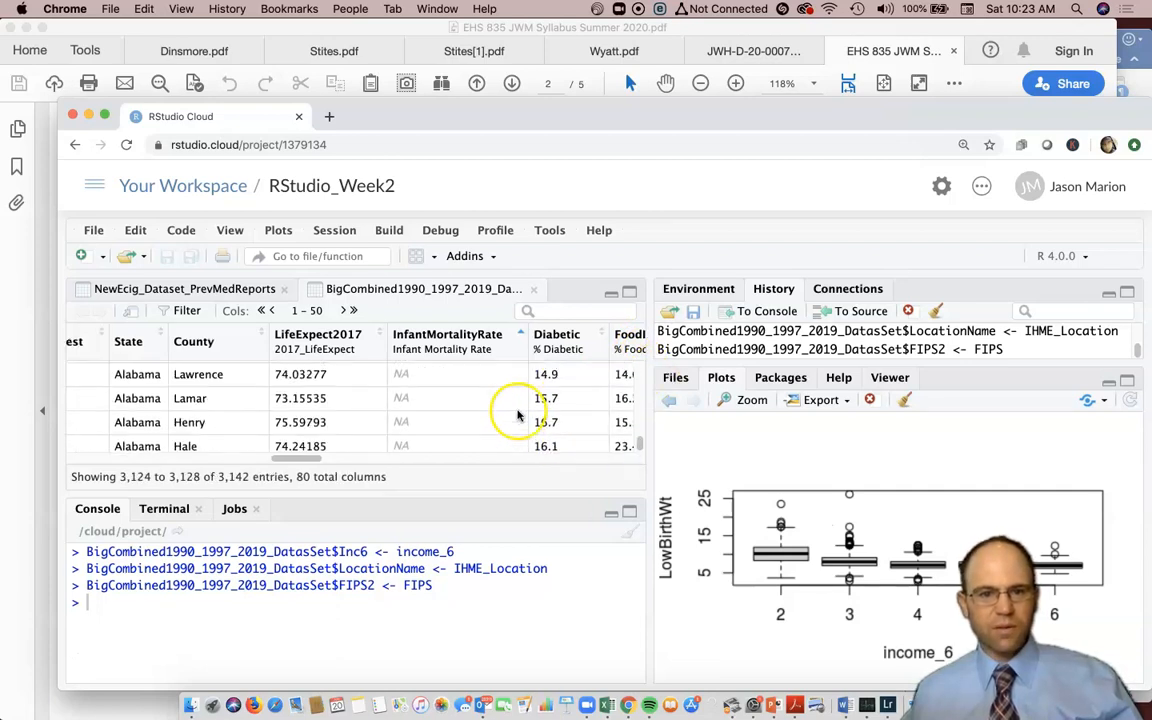
{"action": "scroll", "coordinate": [517, 414], "scroll_direction": "left", "scroll_amount": 3}
{"action": "scroll", "coordinate": [517, 414], "scroll_direction": "up", "scroll_amount": 7}
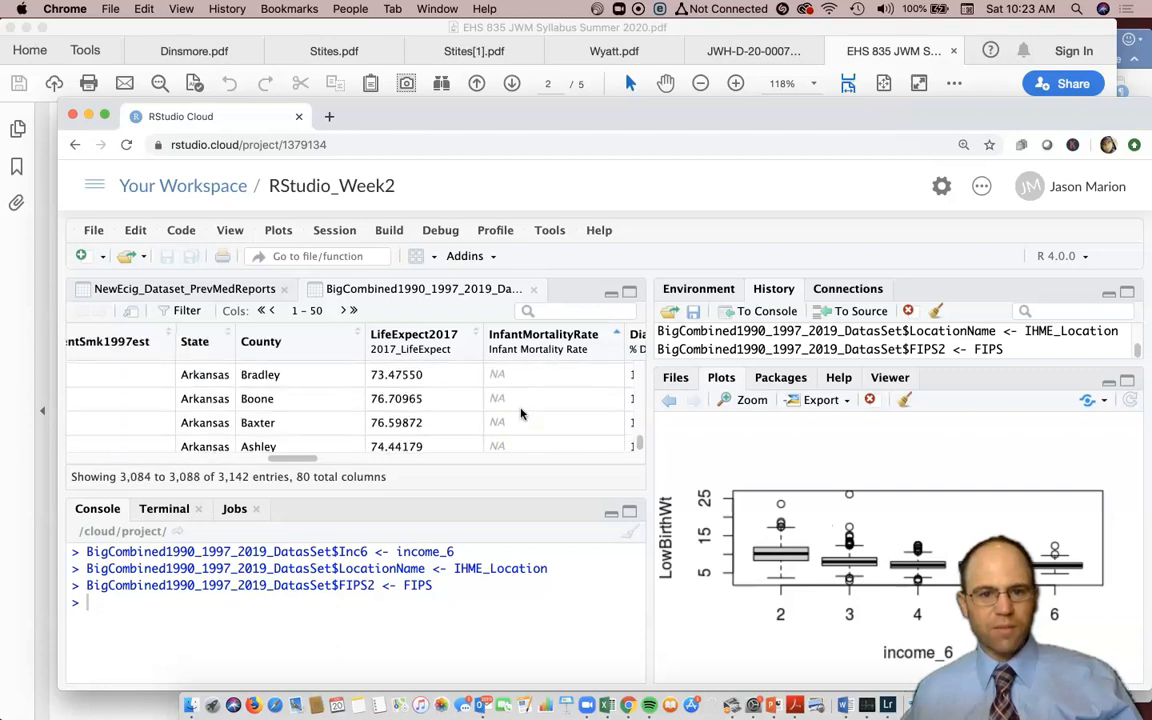
{"action": "scroll", "coordinate": [520, 413], "scroll_direction": "right", "scroll_amount": 2}
{"action": "scroll", "coordinate": [600, 400], "scroll_direction": "right", "scroll_amount": 2}
{"action": "scroll", "coordinate": [625, 395], "scroll_direction": "up", "scroll_amount": 10}
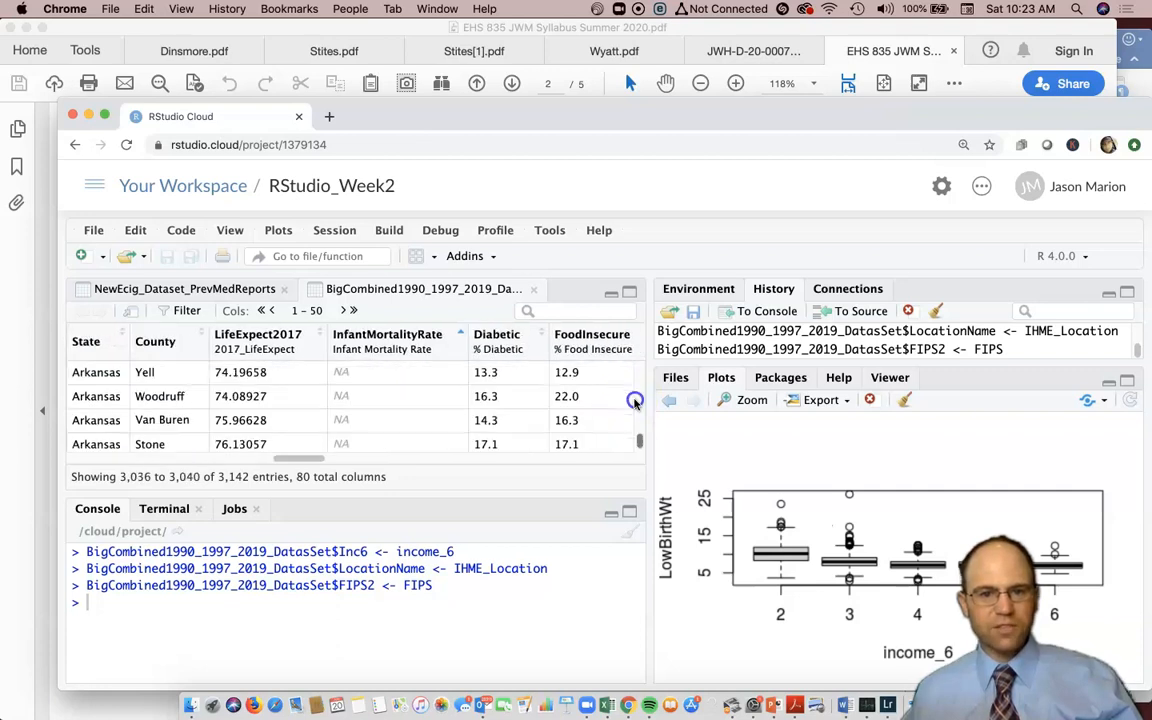
{"action": "scroll", "coordinate": [634, 401], "scroll_direction": "up", "scroll_amount": 5}
{"action": "scroll", "coordinate": [634, 401], "scroll_direction": "right", "scroll_amount": 1}
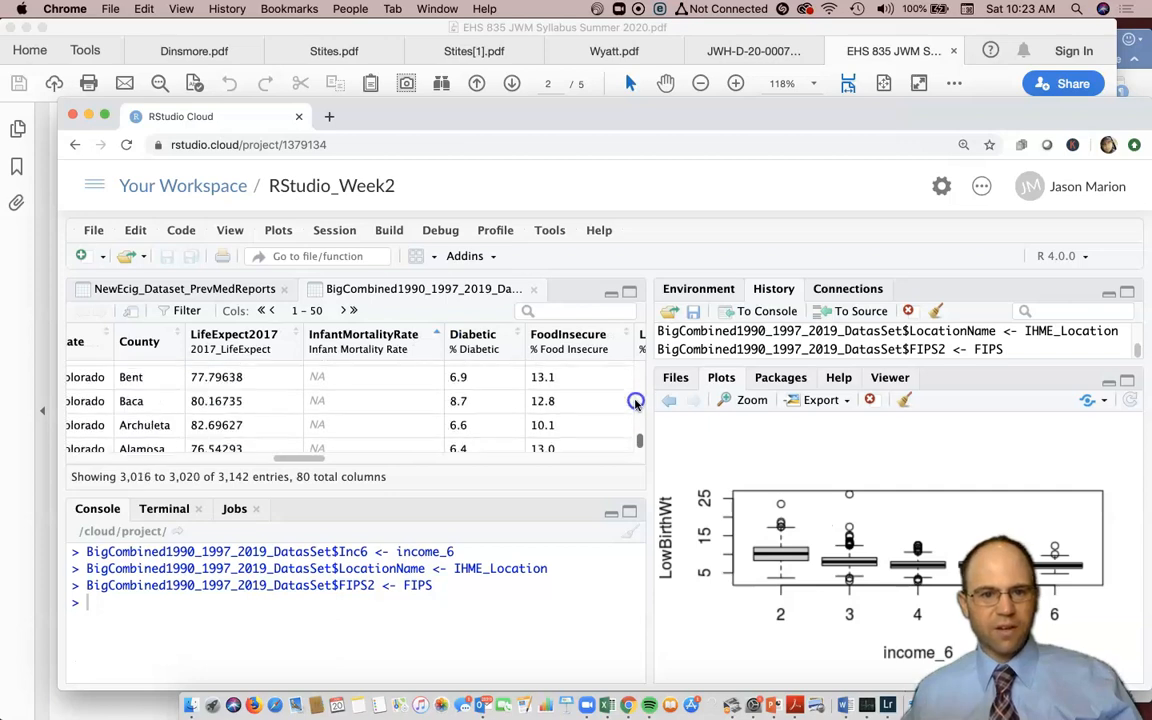
{"action": "scroll", "coordinate": [634, 401], "scroll_direction": "up", "scroll_amount": 7}
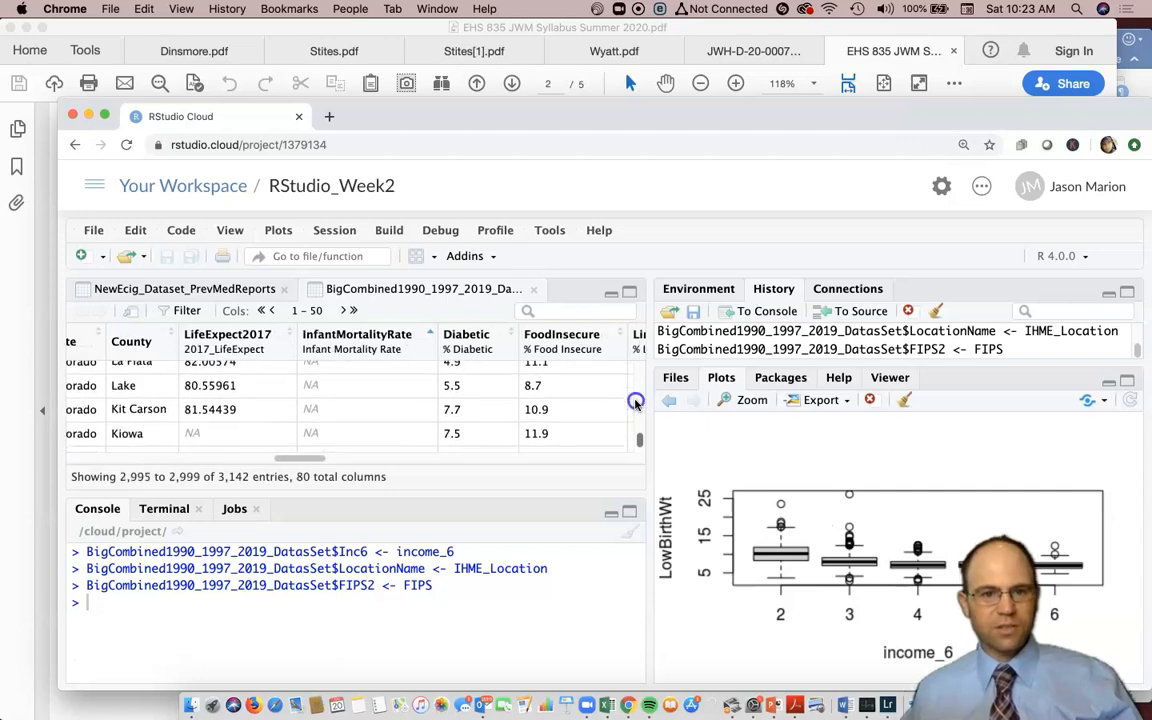
{"action": "scroll", "coordinate": [640, 407], "scroll_direction": "up", "scroll_amount": 7}
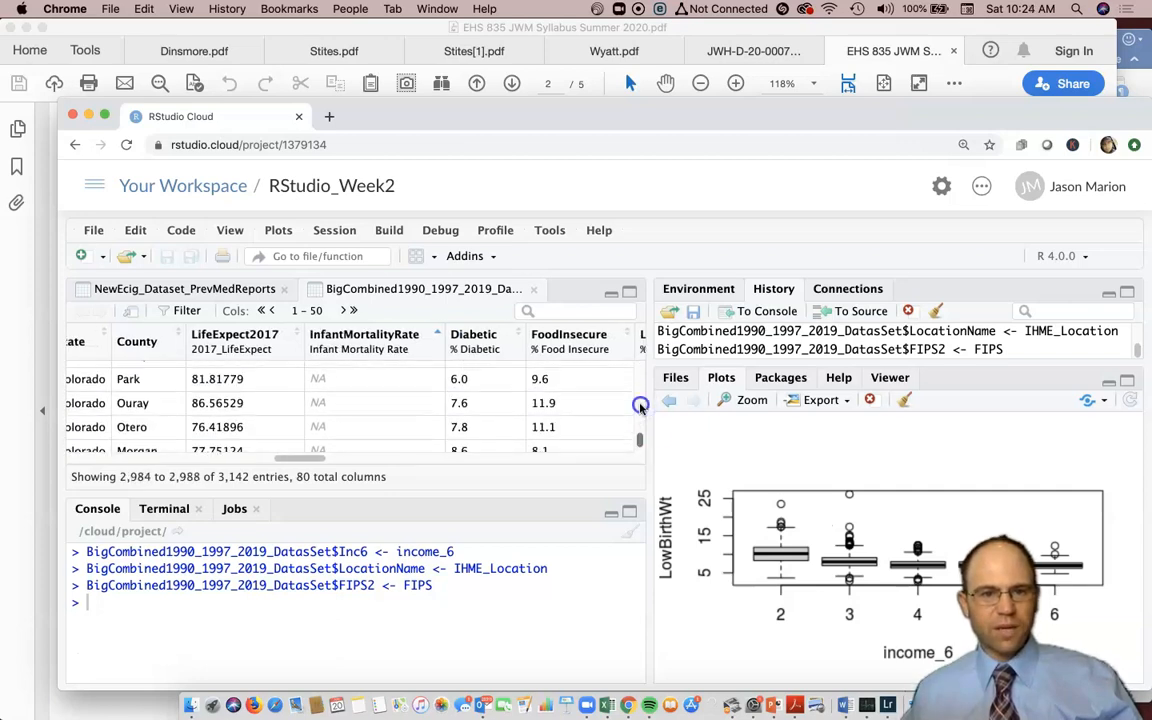
{"action": "scroll", "coordinate": [640, 407], "scroll_direction": "left", "scroll_amount": 1}
{"action": "scroll", "coordinate": [640, 407], "scroll_direction": "up", "scroll_amount": 8}
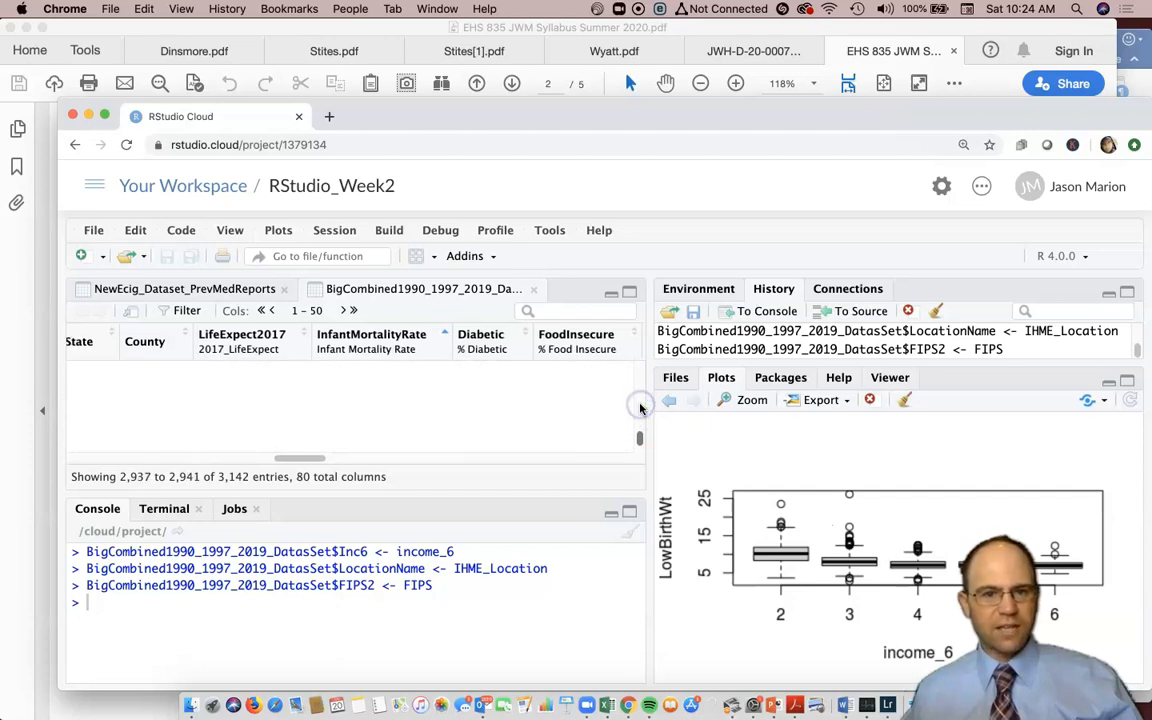
{"action": "scroll", "coordinate": [640, 407], "scroll_direction": "up", "scroll_amount": 15}
{"action": "scroll", "coordinate": [640, 420], "scroll_direction": "left", "scroll_amount": 1}
{"action": "scroll", "coordinate": [639, 429], "scroll_direction": "up", "scroll_amount": 1}
{"action": "scroll", "coordinate": [639, 429], "scroll_direction": "right", "scroll_amount": 1}
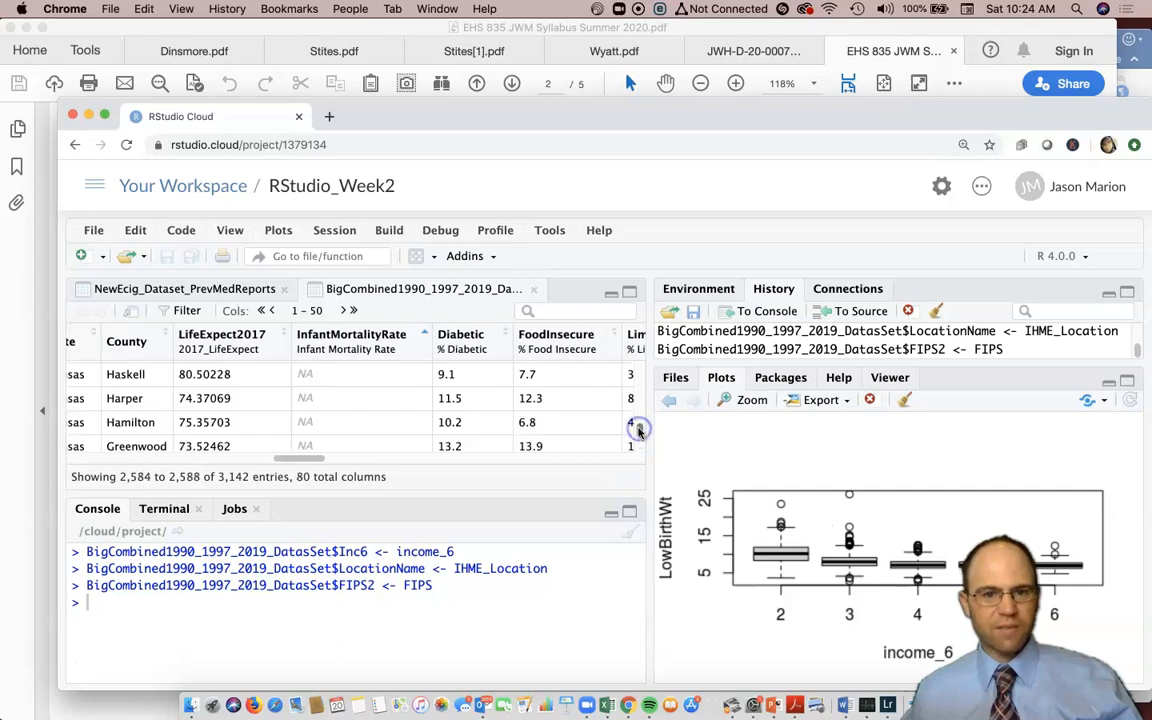
{"action": "left_click_drag", "start_coordinate": [638, 425], "coordinate": [638, 395]}
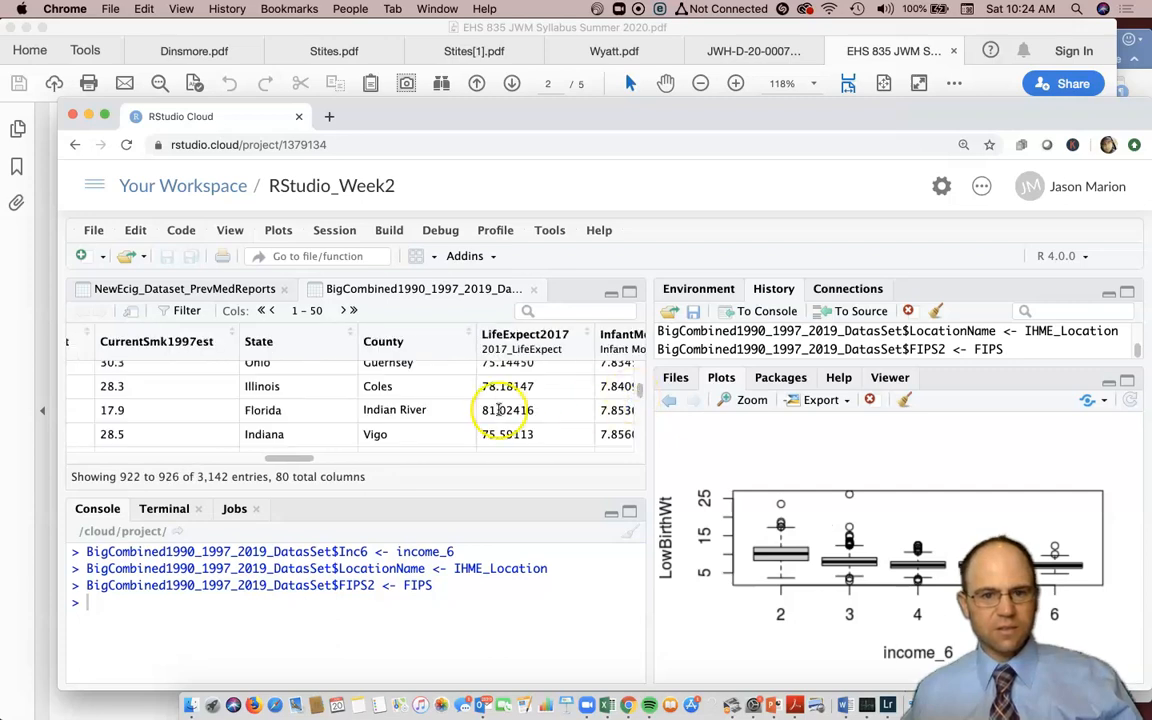
{"action": "scroll", "coordinate": [498, 411], "scroll_direction": "right", "scroll_amount": 2}
{"action": "scroll", "coordinate": [498, 411], "scroll_direction": "down", "scroll_amount": 3}
{"action": "scroll", "coordinate": [498, 411], "scroll_direction": "down", "scroll_amount": 5}
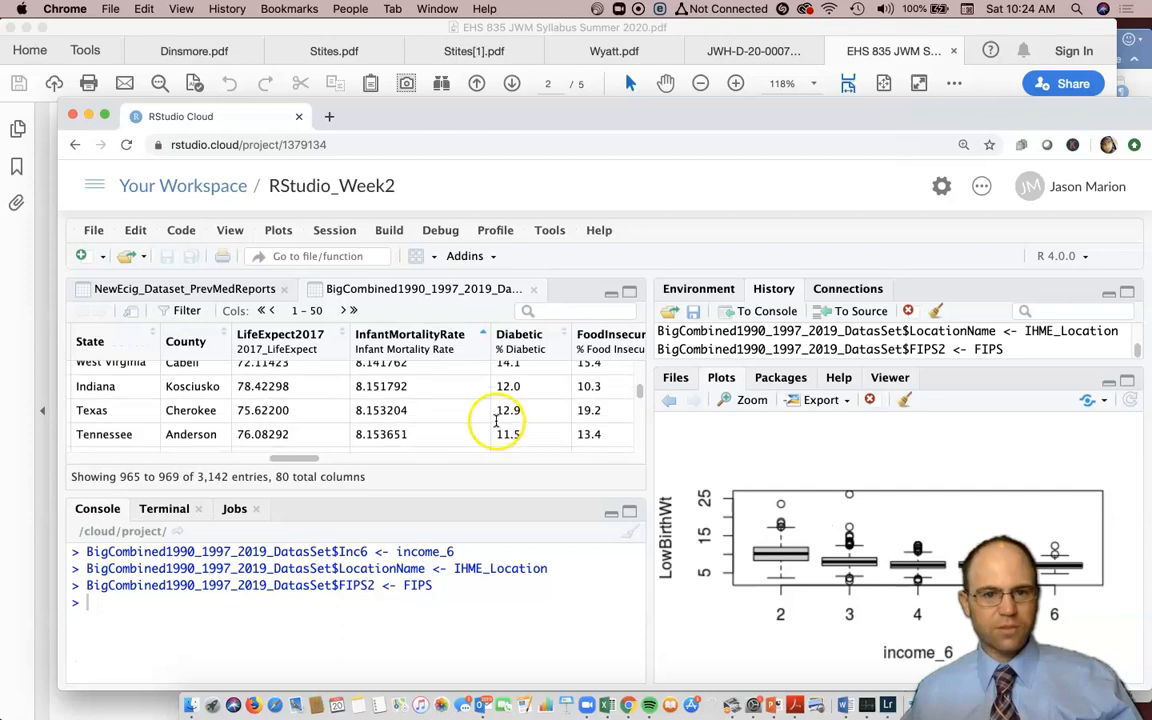
{"action": "scroll", "coordinate": [496, 421], "scroll_direction": "down", "scroll_amount": 12}
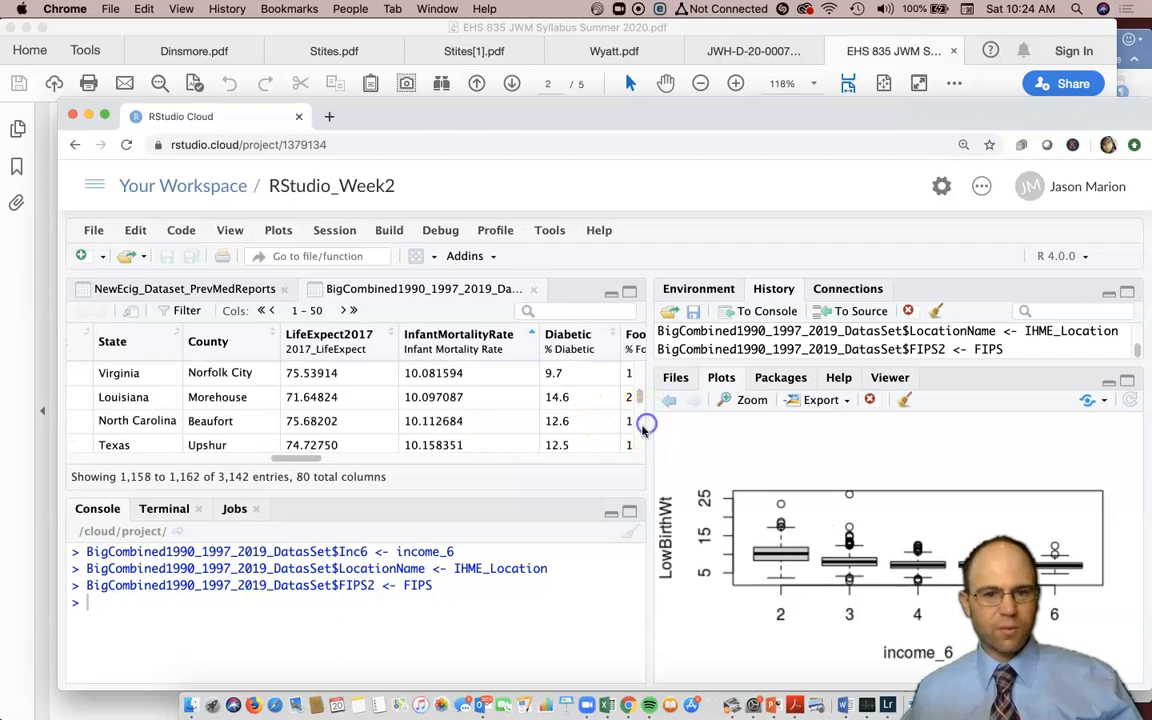
{"action": "scroll", "coordinate": [642, 428], "scroll_direction": "down", "scroll_amount": 8}
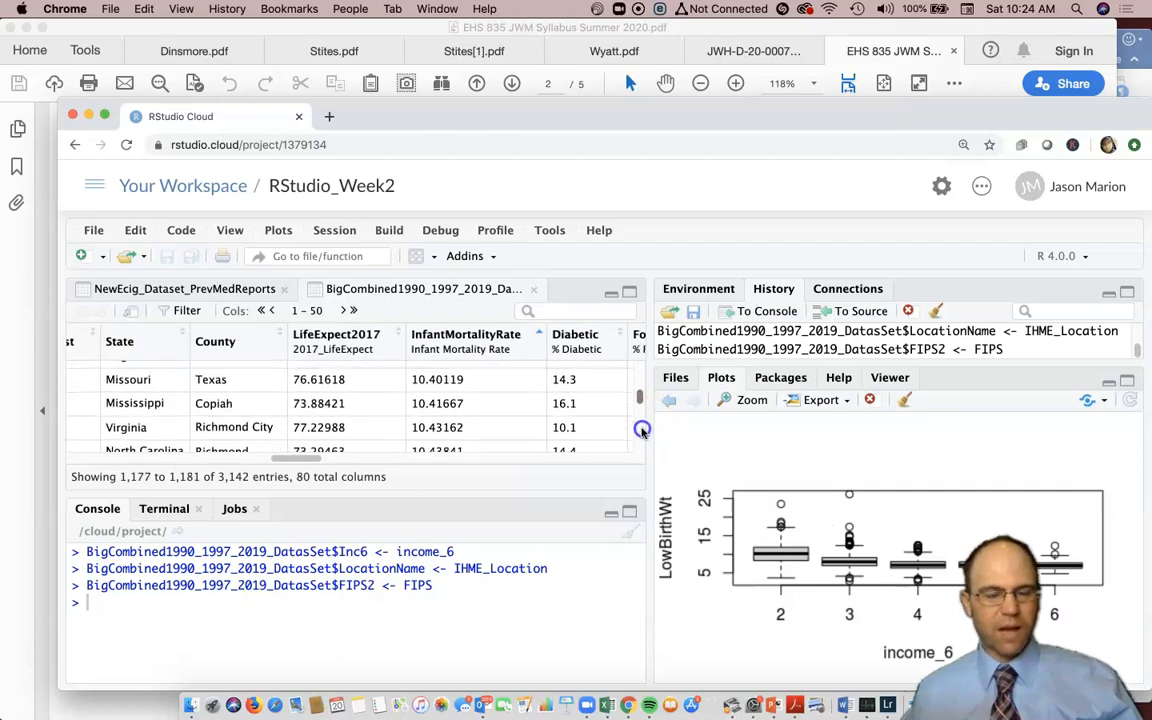
{"action": "scroll", "coordinate": [642, 428], "scroll_direction": "down", "scroll_amount": 10}
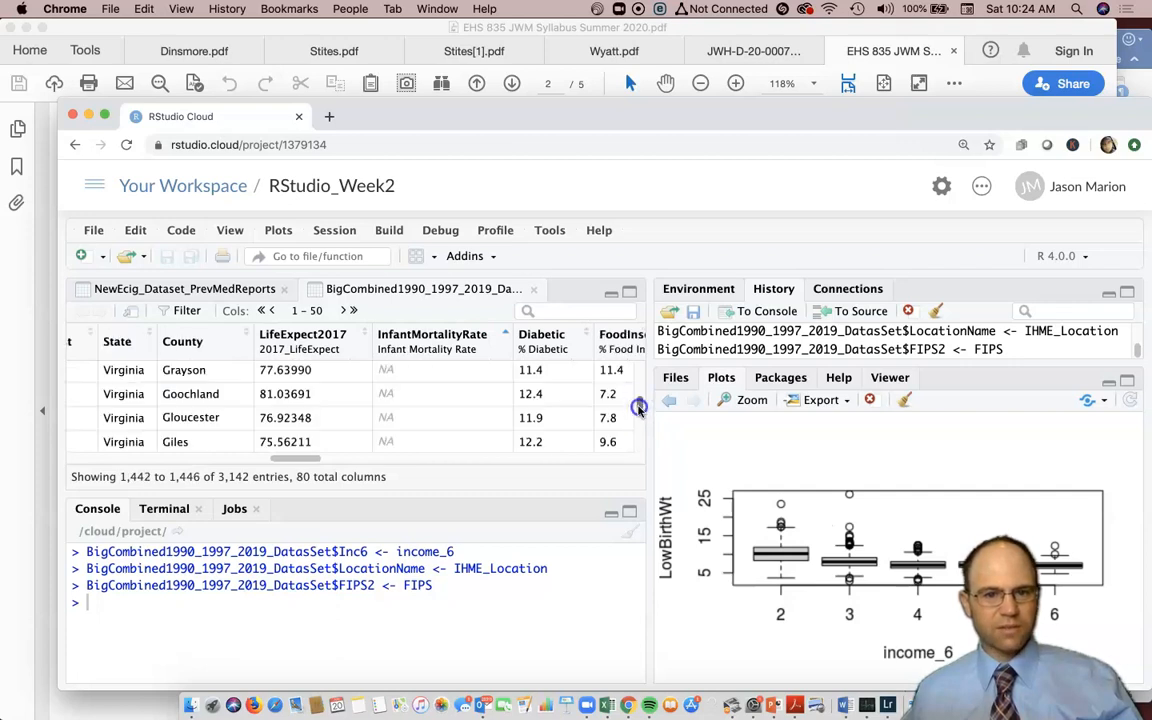
{"action": "scroll", "coordinate": [488, 406], "scroll_direction": "up", "scroll_amount": 10}
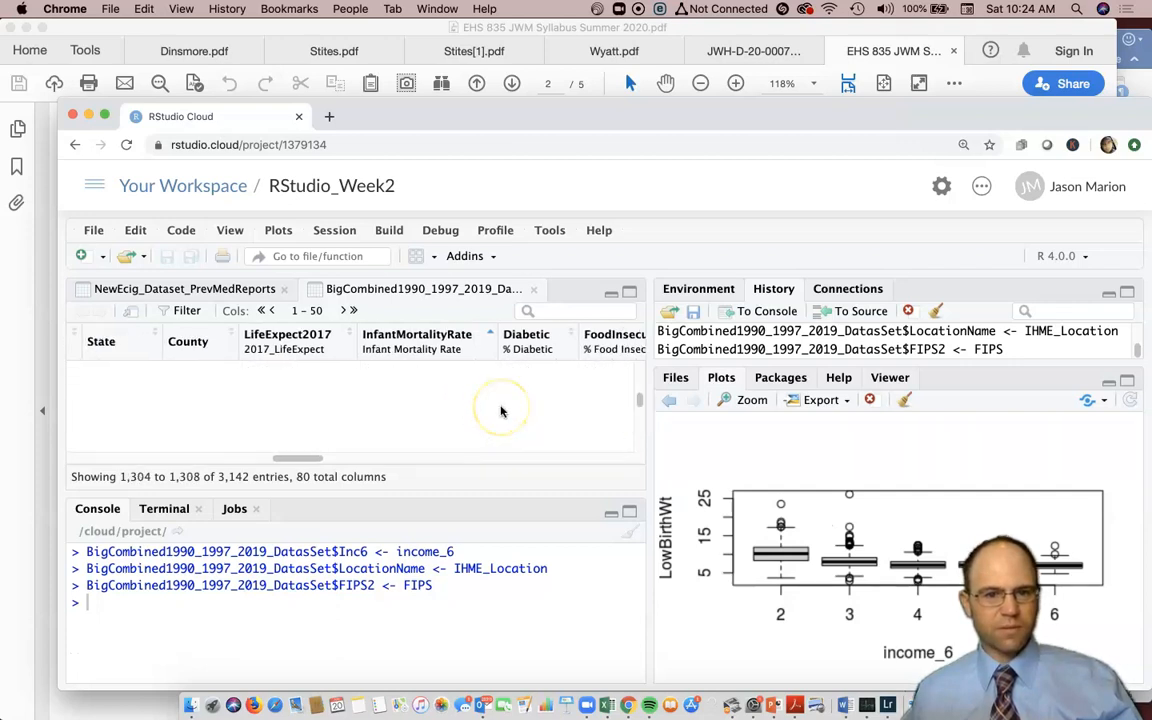
{"action": "scroll", "coordinate": [502, 411], "scroll_direction": "up", "scroll_amount": 8}
{"action": "scroll", "coordinate": [484, 406], "scroll_direction": "down", "scroll_amount": 4}
{"action": "scroll", "coordinate": [484, 406], "scroll_direction": "down", "scroll_amount": 3}
{"action": "scroll", "coordinate": [484, 406], "scroll_direction": "down", "scroll_amount": 3}
{"action": "scroll", "coordinate": [484, 406], "scroll_direction": "down", "scroll_amount": 10}
{"action": "scroll", "coordinate": [484, 411], "scroll_direction": "up", "scroll_amount": 5}
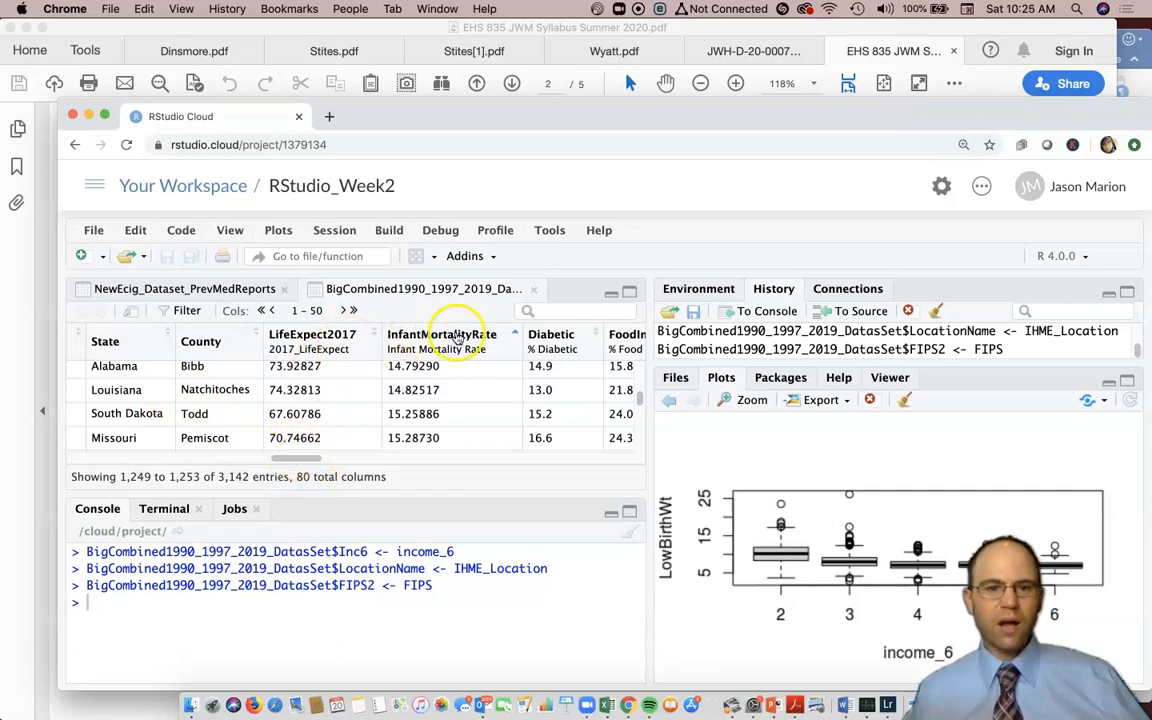
- Page to columns 31–80, sort by HomicideRate, and scroll right to Inc6, LocationName and FIPS2
{"action": "left_click", "coordinate": [309, 313]}
{"action": "left_click_drag", "start_coordinate": [309, 313], "coordinate": [325, 316]}
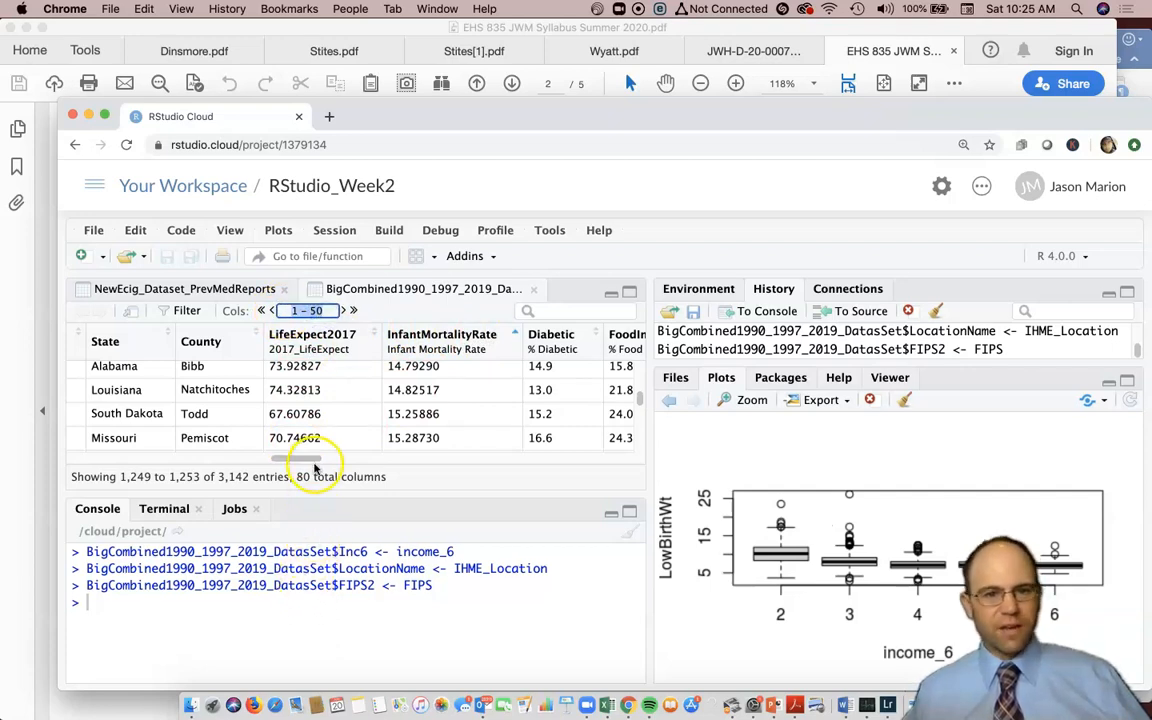
{"action": "left_click", "coordinate": [345, 311]}
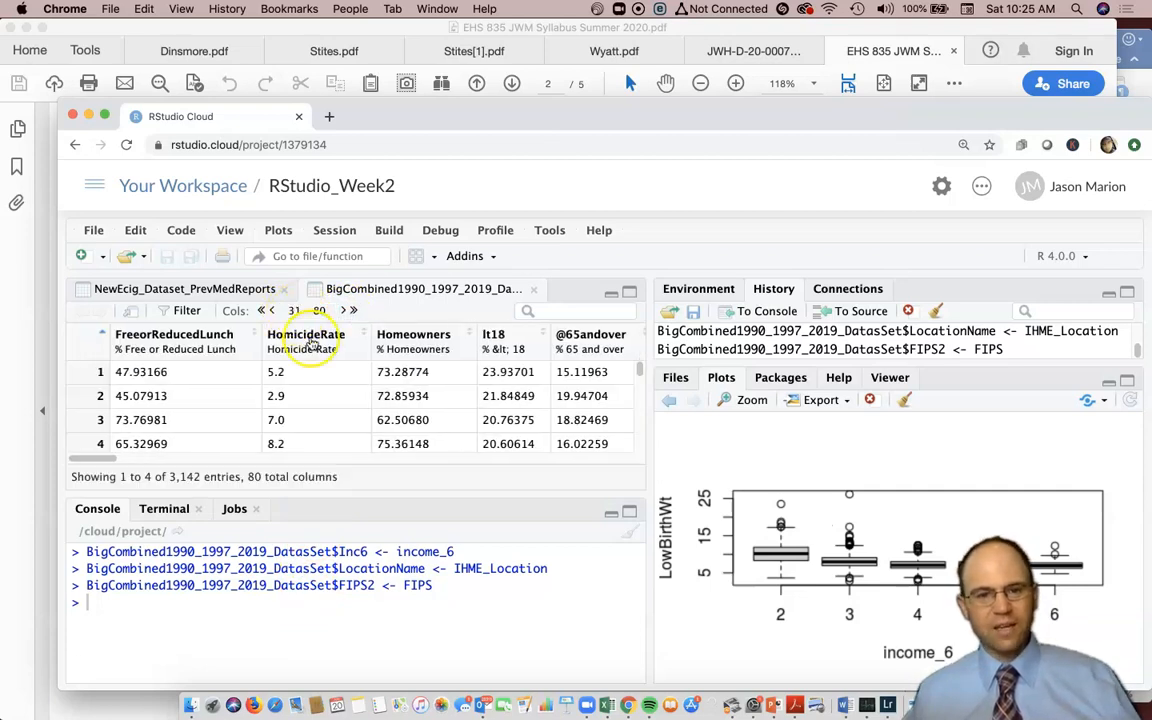
{"action": "left_click", "coordinate": [365, 333]}
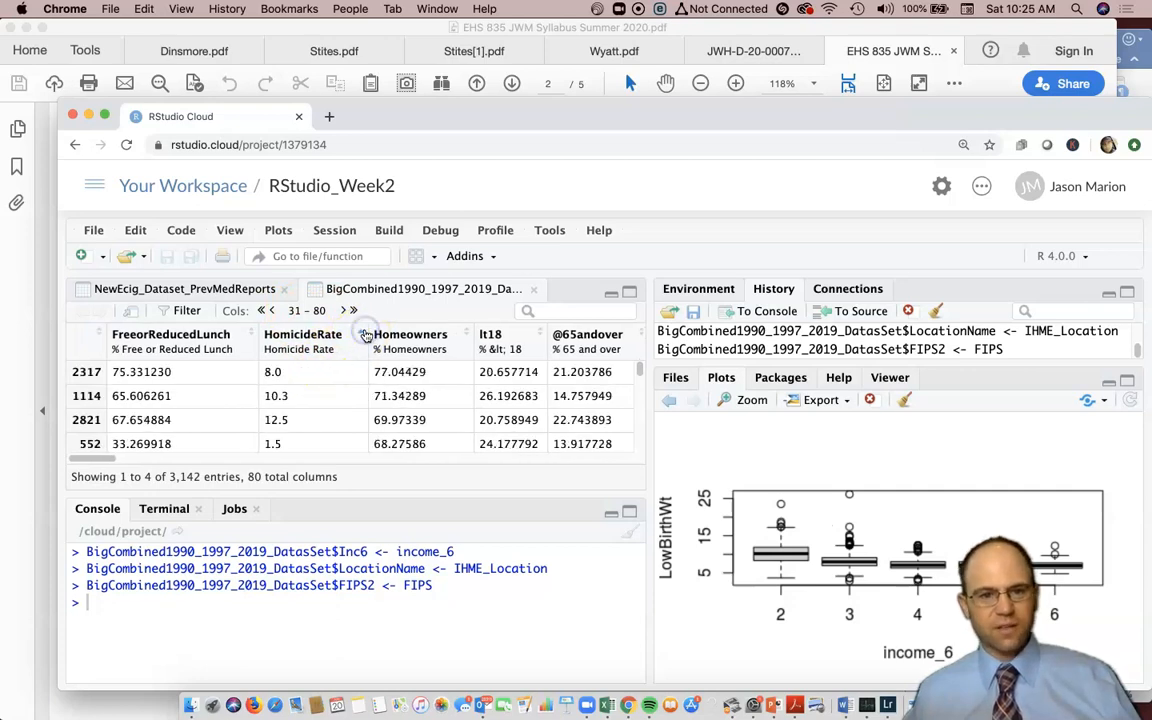
{"action": "scroll", "coordinate": [328, 427], "scroll_direction": "down", "scroll_amount": 1}
{"action": "scroll", "coordinate": [328, 427], "scroll_direction": "down", "scroll_amount": 1}
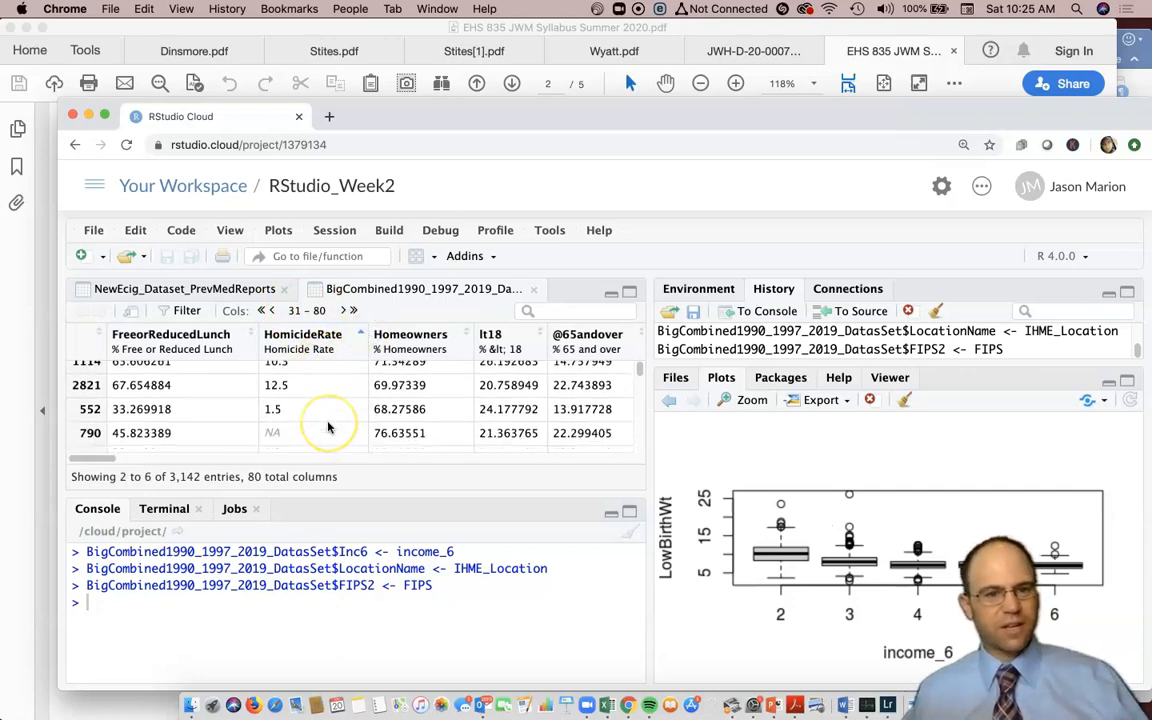
{"action": "scroll", "coordinate": [328, 427], "scroll_direction": "up", "scroll_amount": 2}
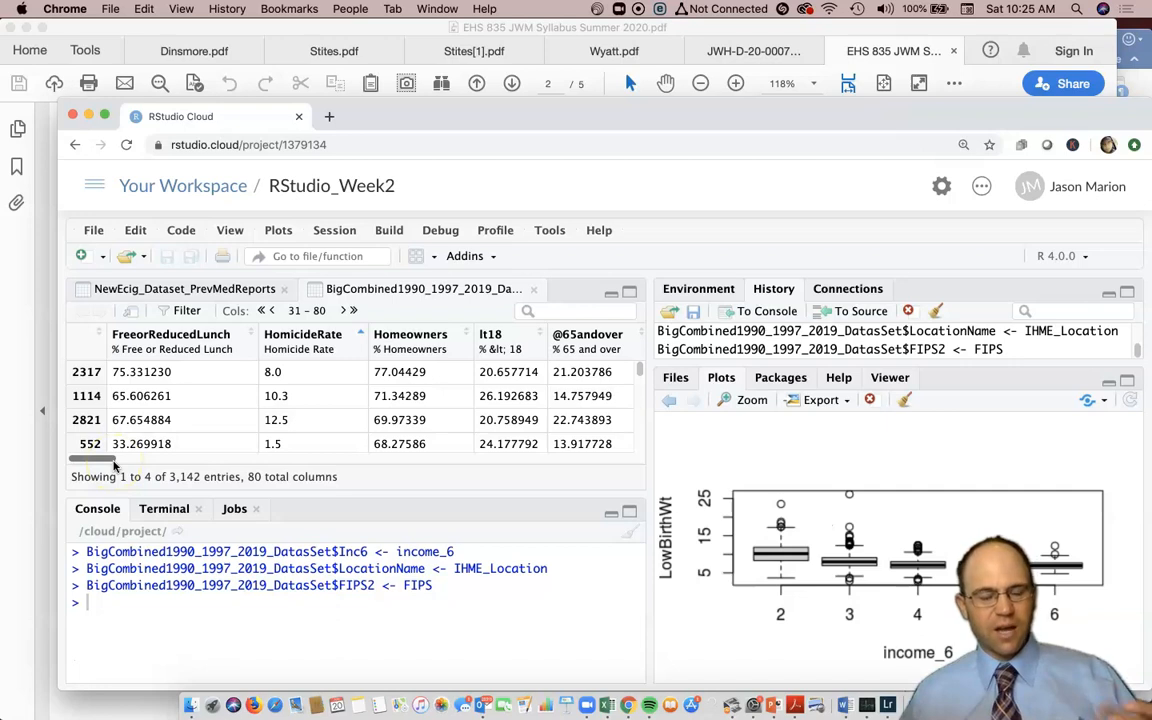
{"action": "left_click_drag", "start_coordinate": [113, 462], "coordinate": [656, 452]}
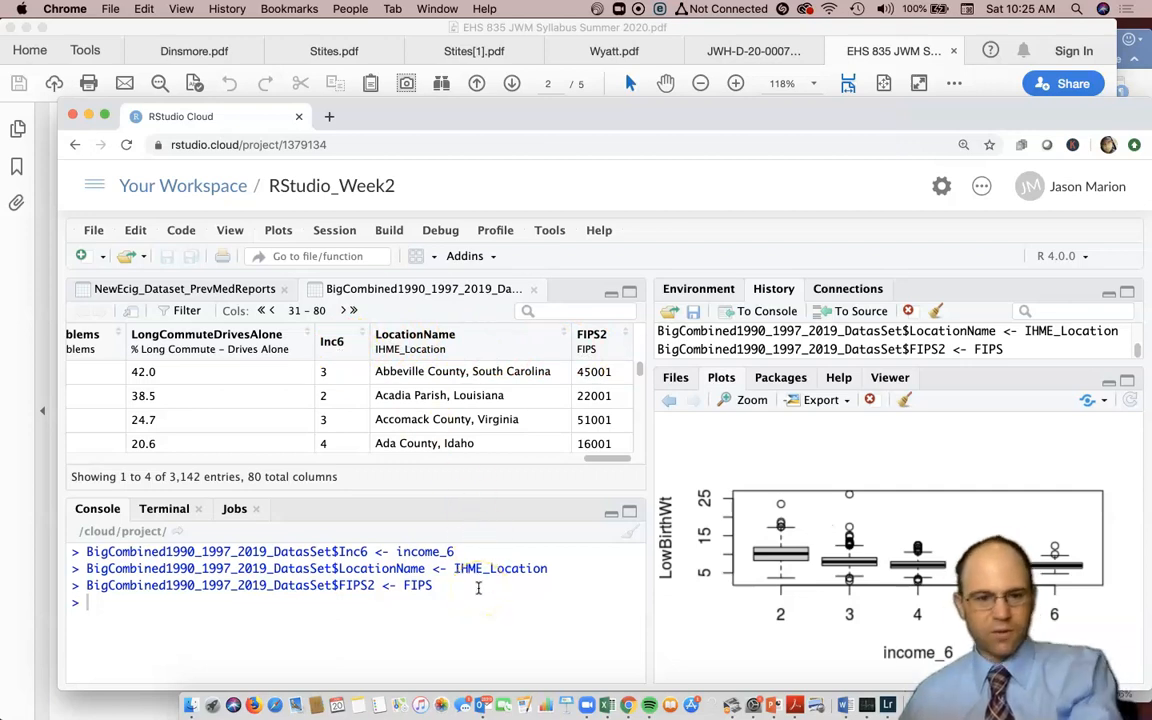
- Run BigCombined1990_1997_2019_DatasSet$Inc6 <- NULL to drop the Inc6 column
{"action": "type", "text": "Big"}
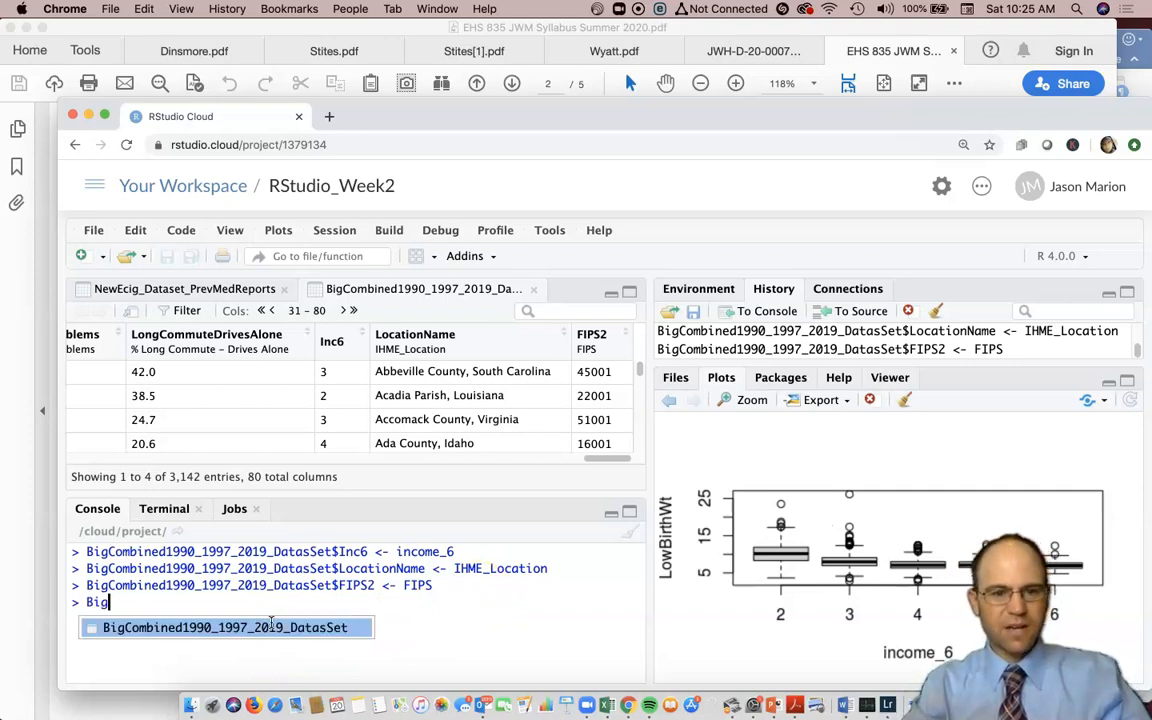
{"action": "key", "text": "Tab"}
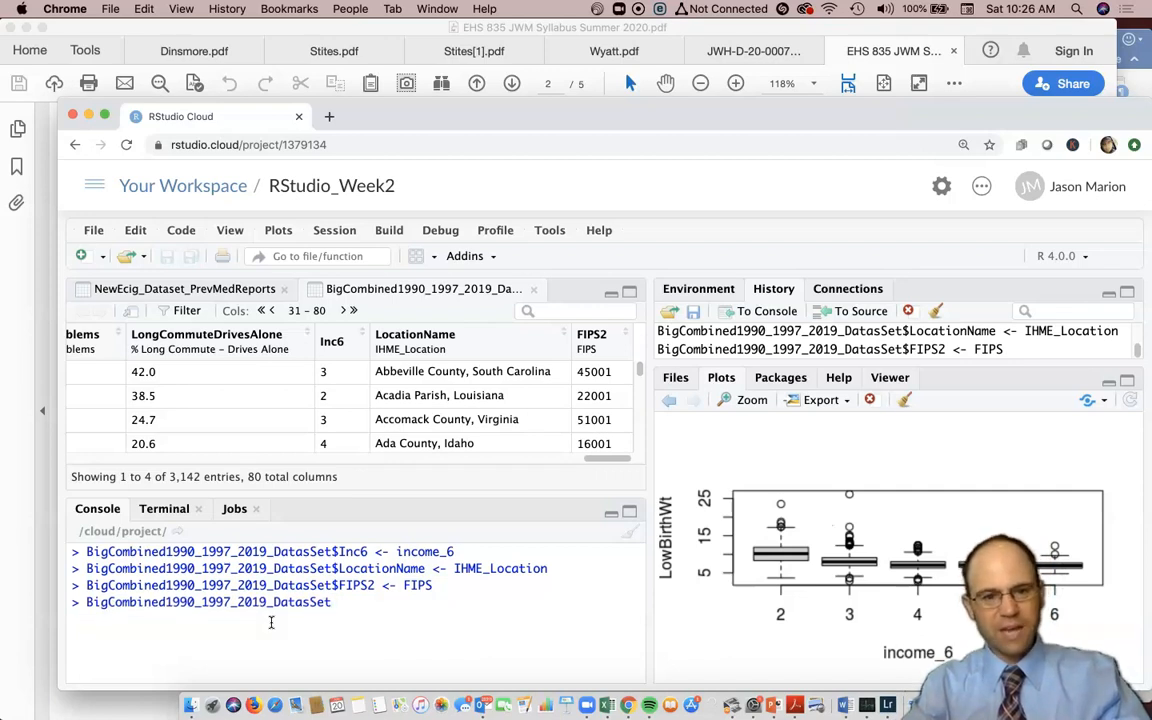
{"action": "type", "text": "$"}
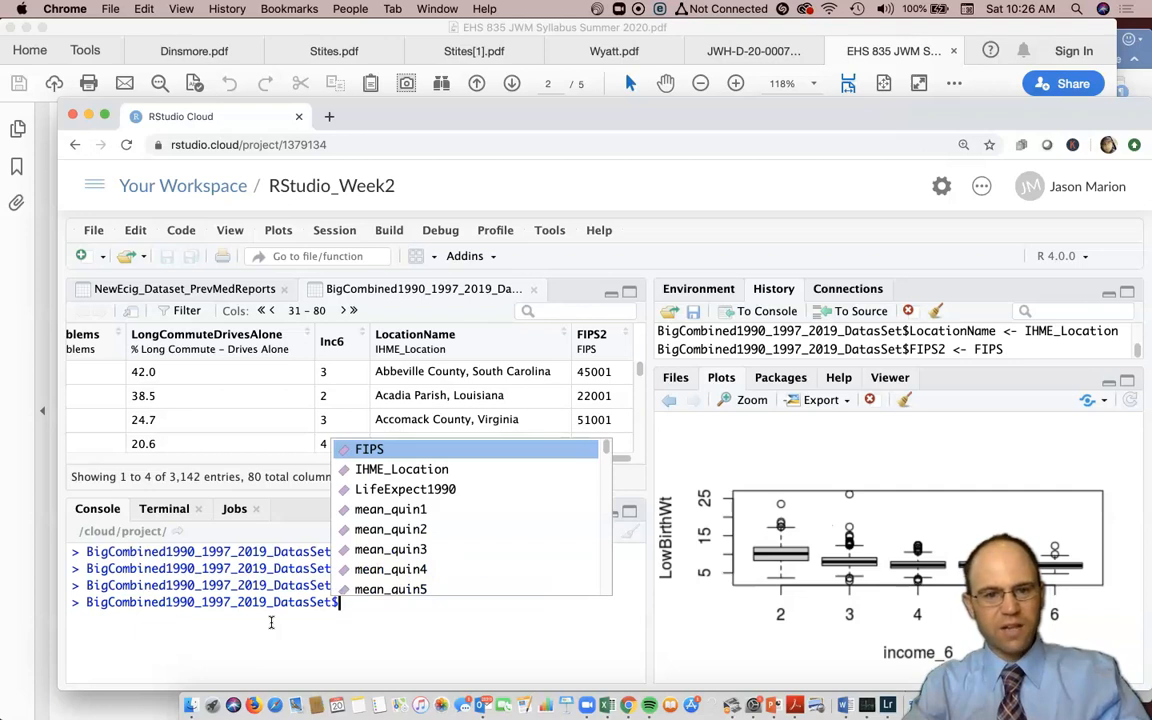
{"action": "type", "text": "Inc"}
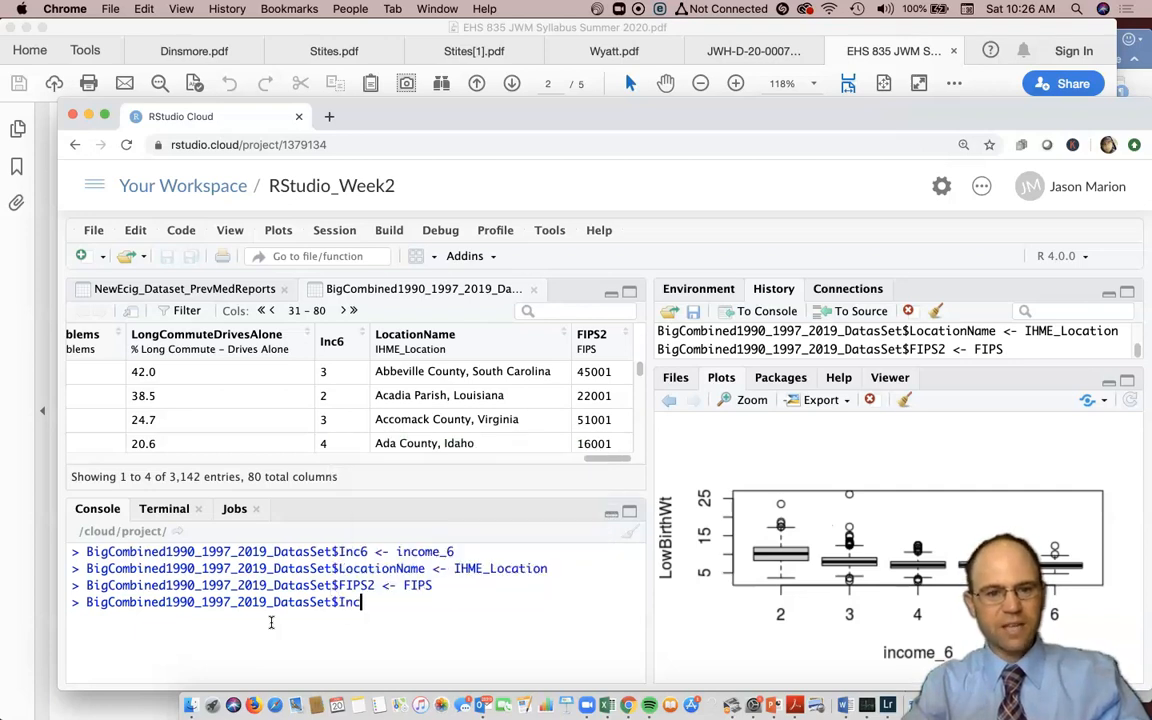
{"action": "type", "text": "6"}
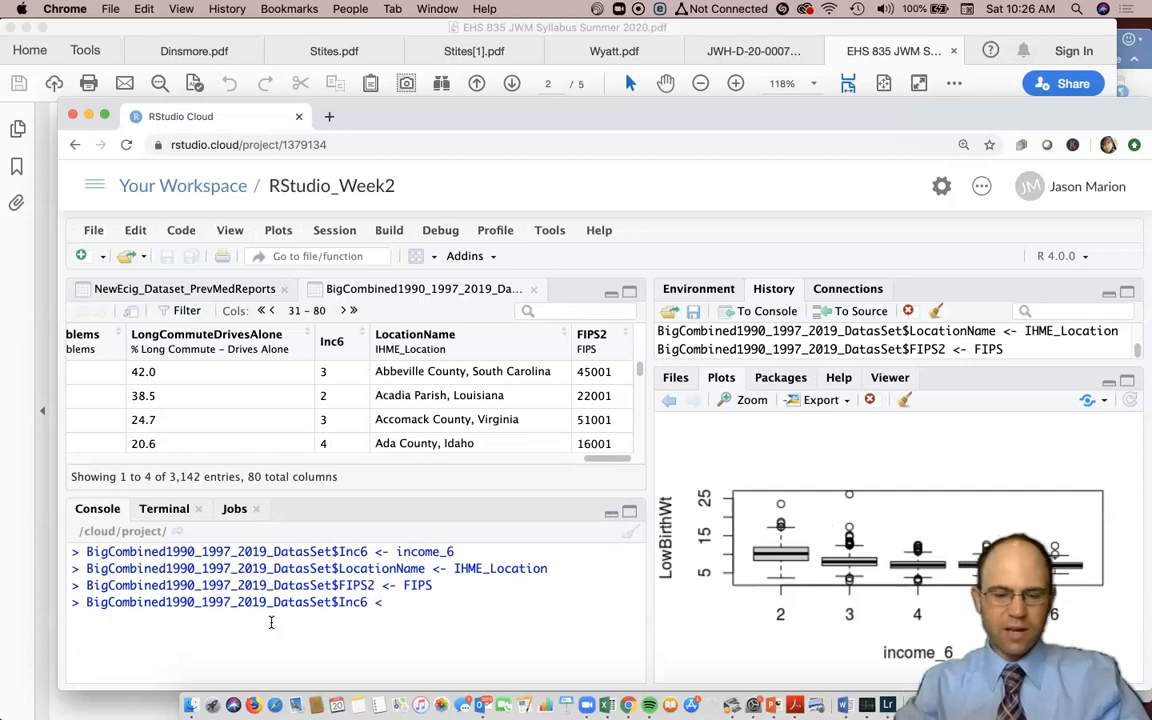
{"action": "type", "text": " <- NULL"}
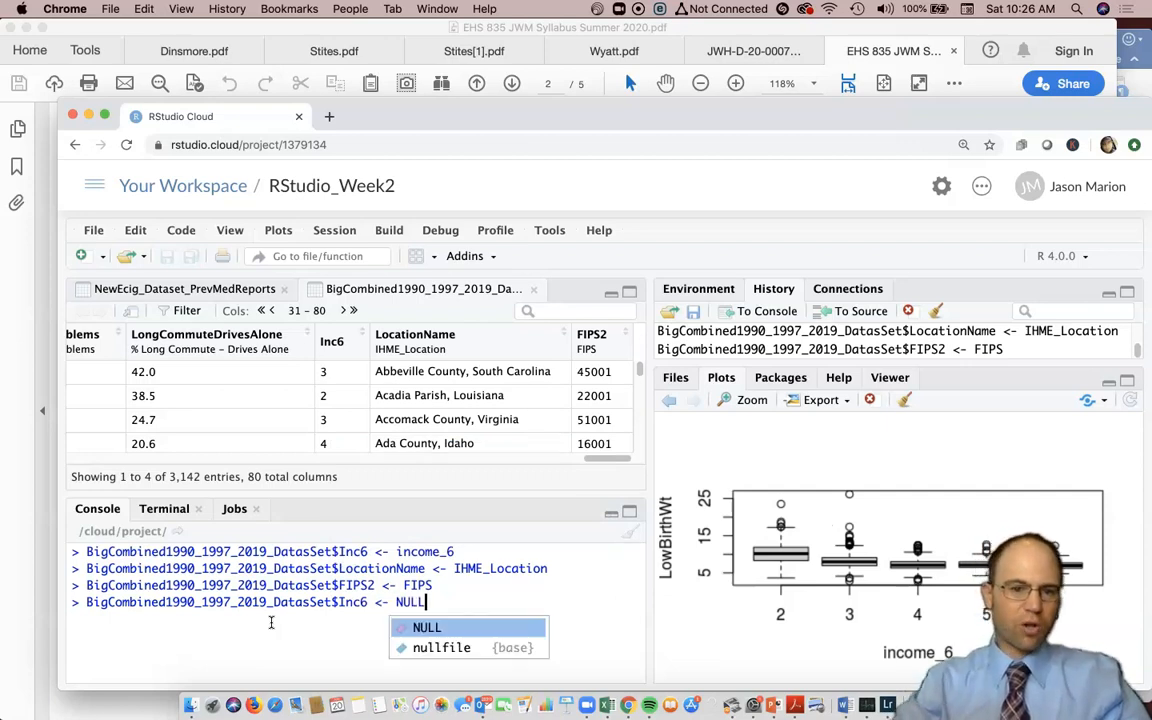
{"action": "key", "text": "Return"}
{"action": "key", "text": "Return"}
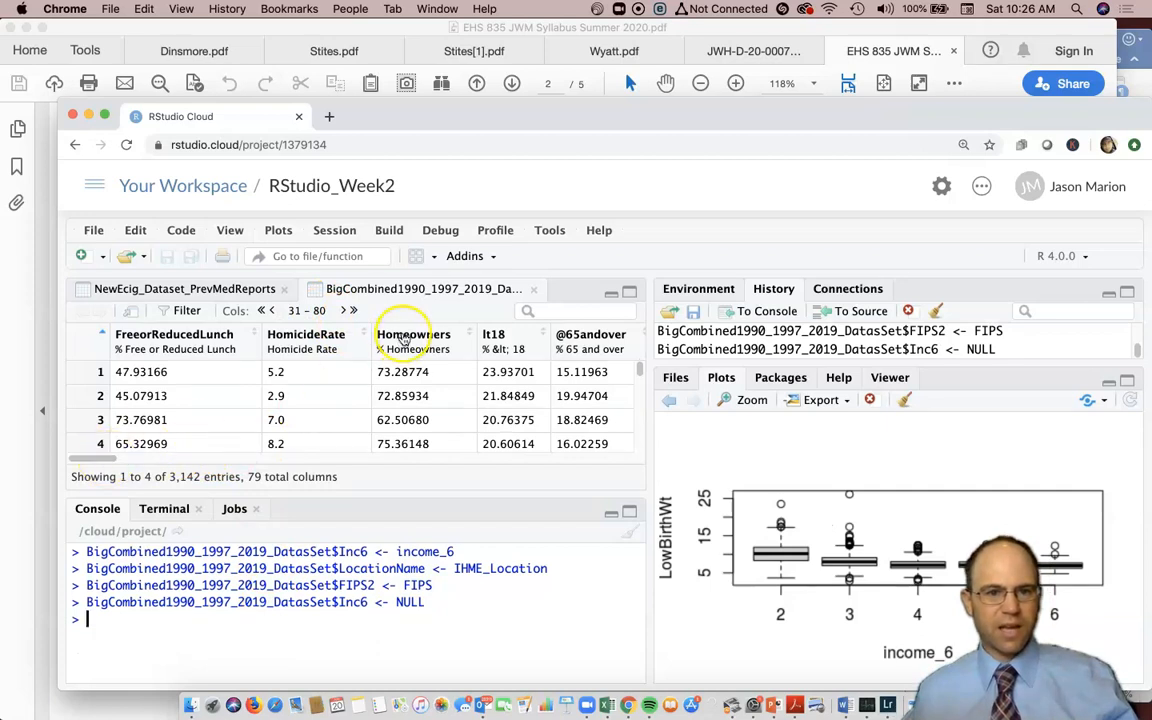
- Page the viewer to columns 30–79 and scroll right to the final LocationName and FIPS2 columns
{"action": "left_click", "coordinate": [344, 311]}
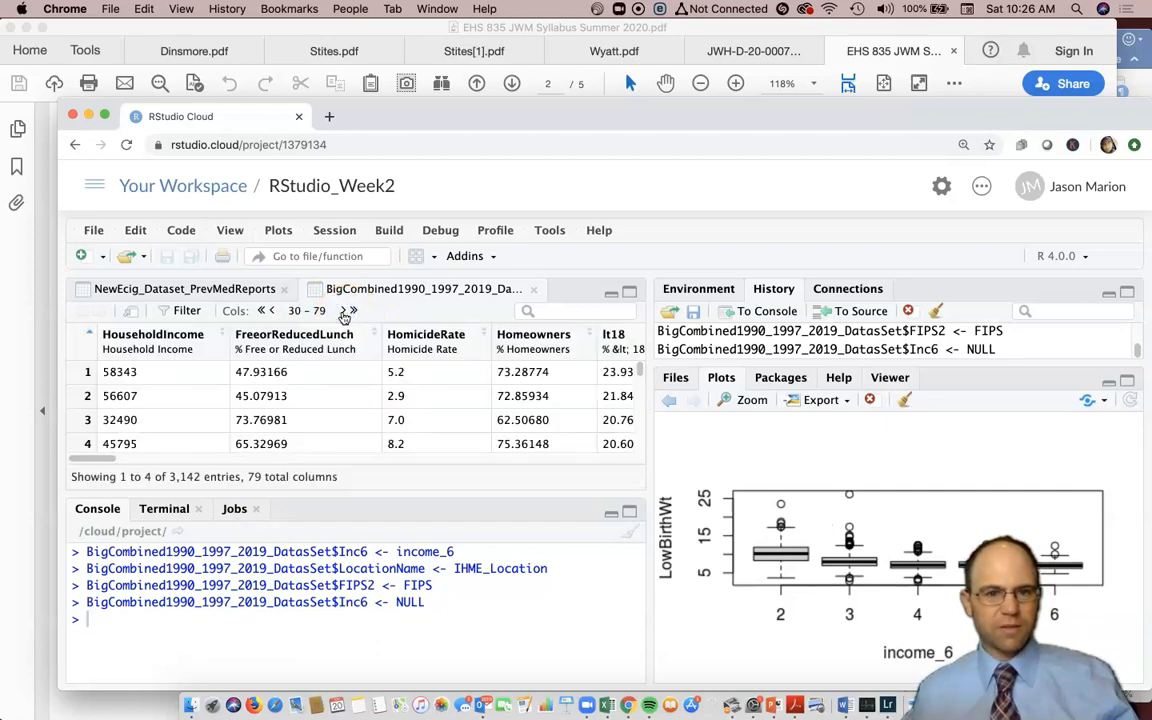
{"action": "left_click_drag", "start_coordinate": [87, 462], "coordinate": [633, 470]}
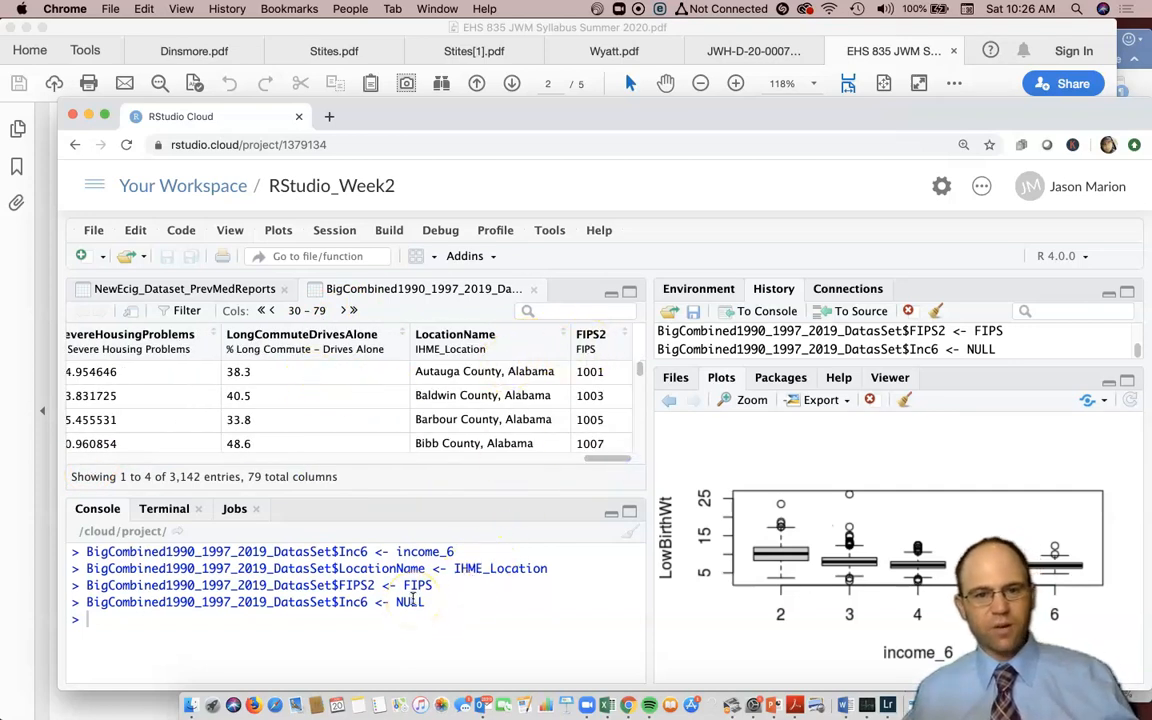
{"action": "left_click_drag", "start_coordinate": [365, 461], "coordinate": [110, 459]}
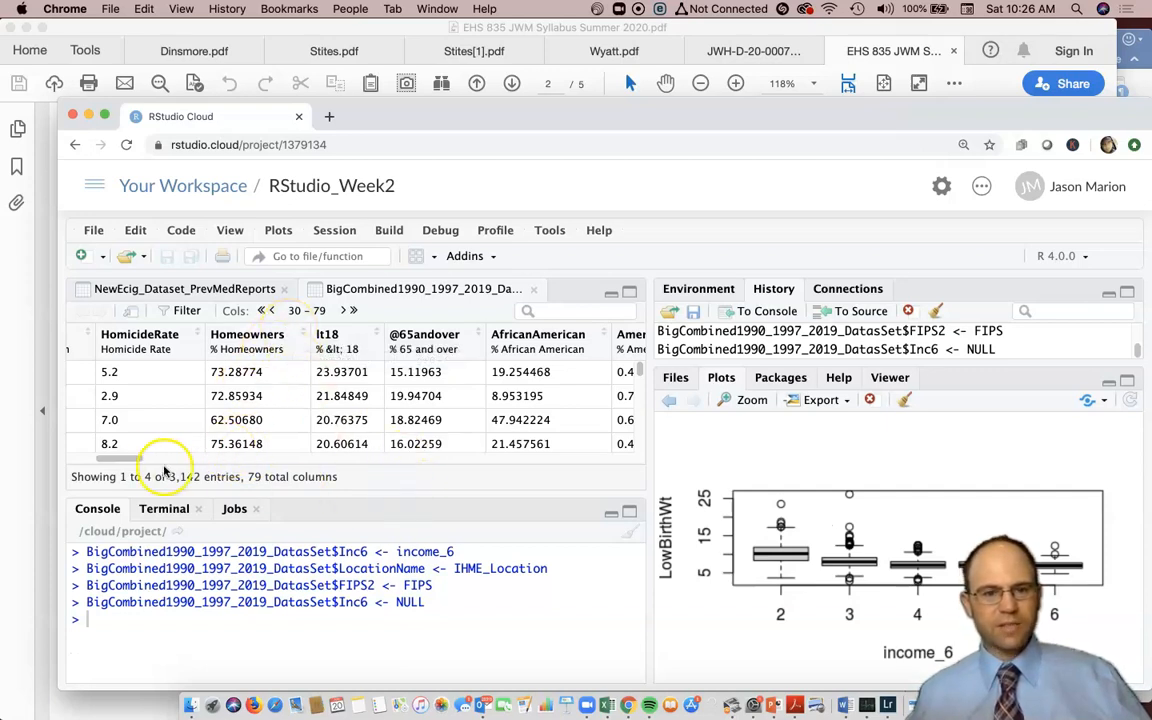
{"action": "left_click_drag", "start_coordinate": [128, 458], "coordinate": [628, 457]}
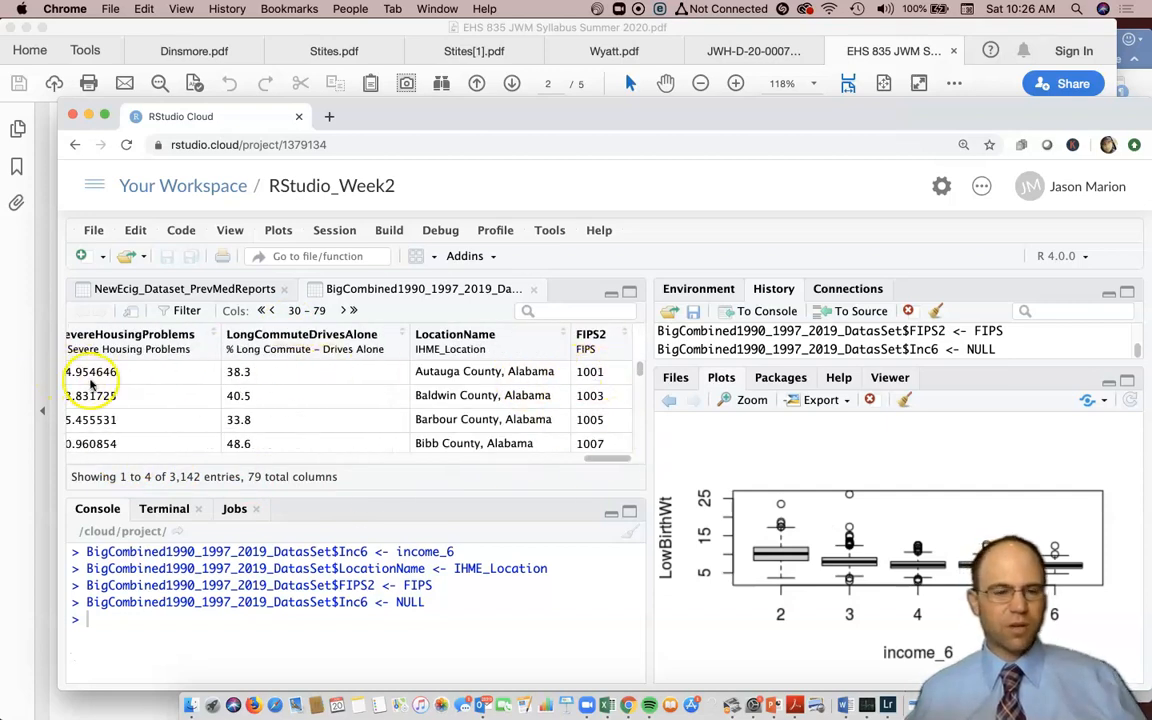
{"action": "mouse_move", "coordinate": [608, 459]}
{"action": "left_mouse_down"}
{"action": "mouse_move", "coordinate": [595, 461]}
{"action": "mouse_move", "coordinate": [612, 458]}
{"action": "left_mouse_up"}
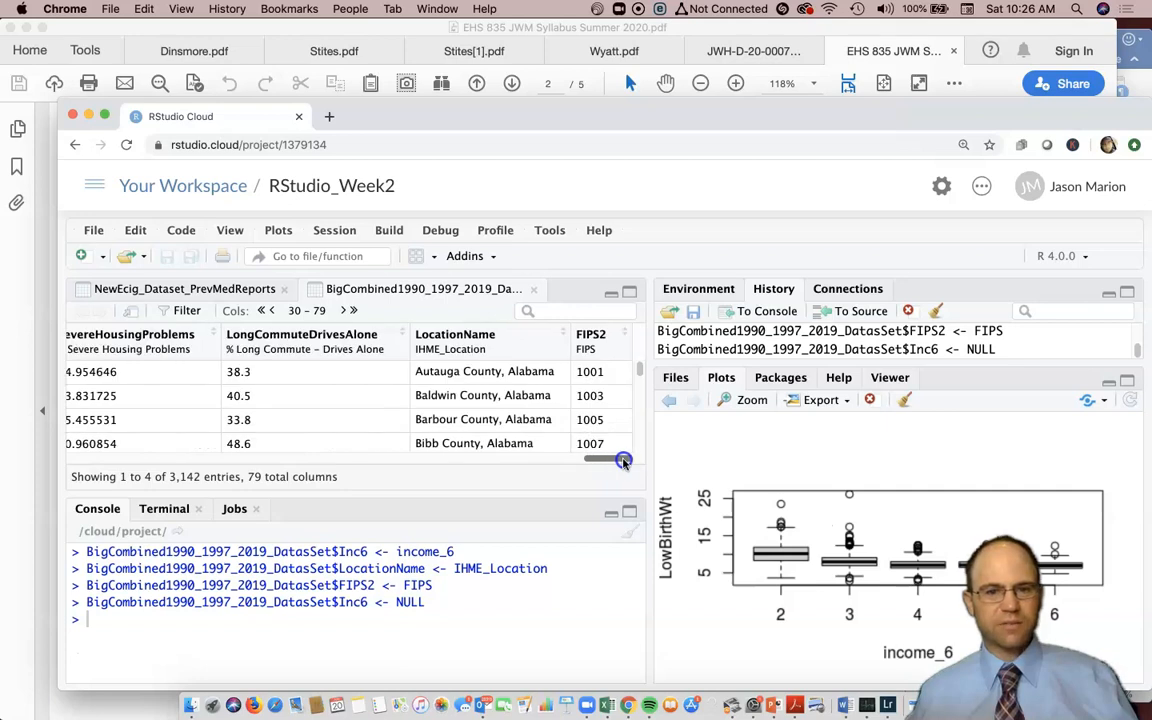